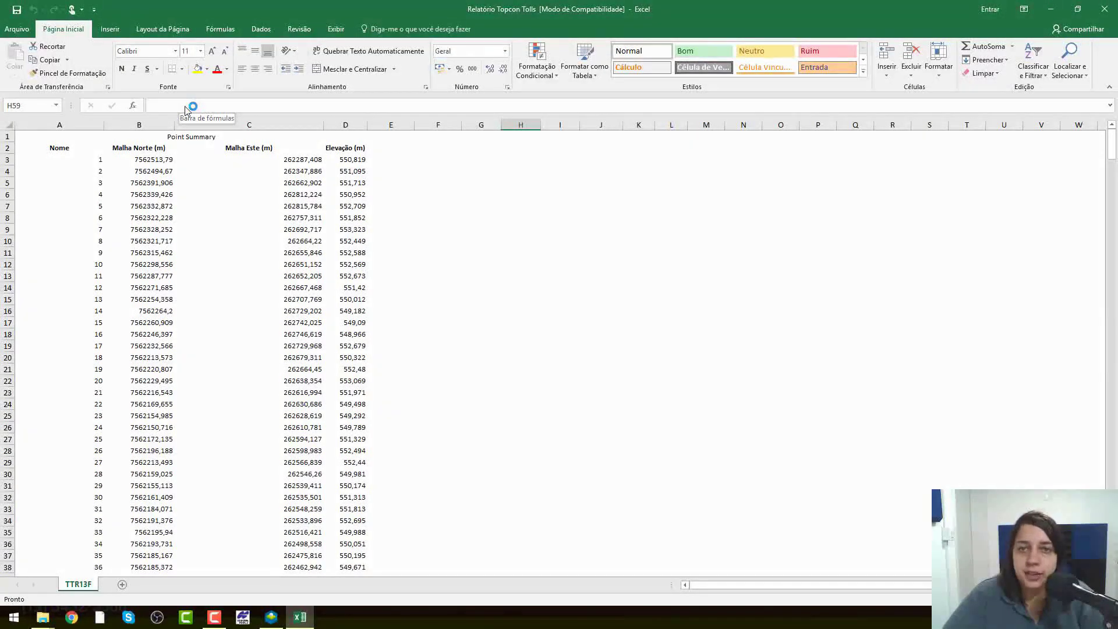
Review the point coordinates, elevations and SigmaX, SigmaY and SigmaZ values in the Topcon report, and close the workbook.
click(291, 346)
click(299, 207)
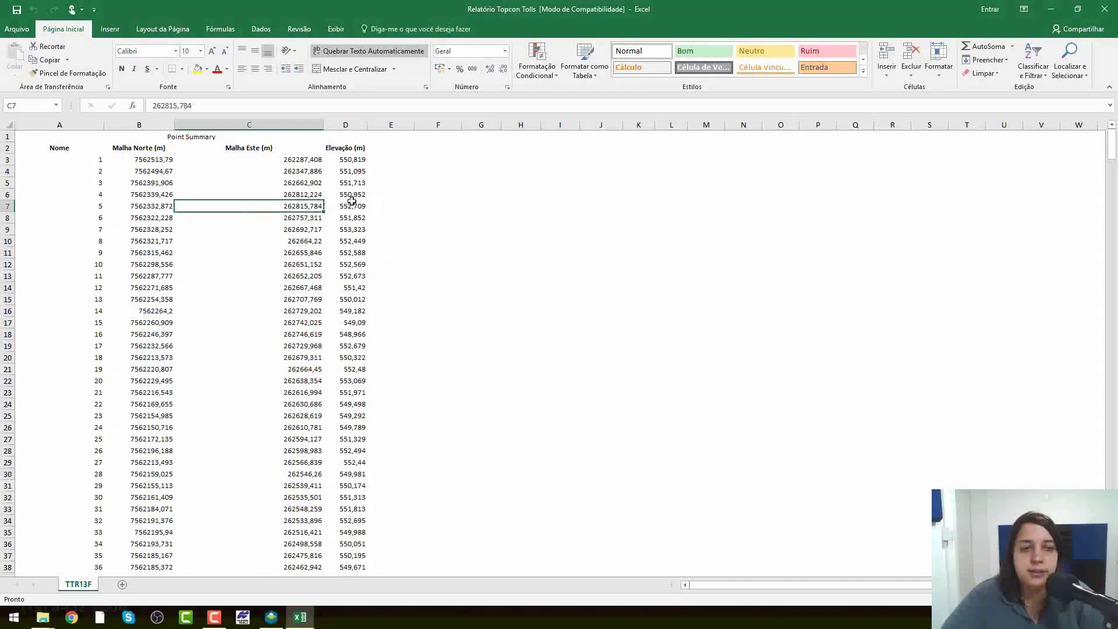
click(360, 204)
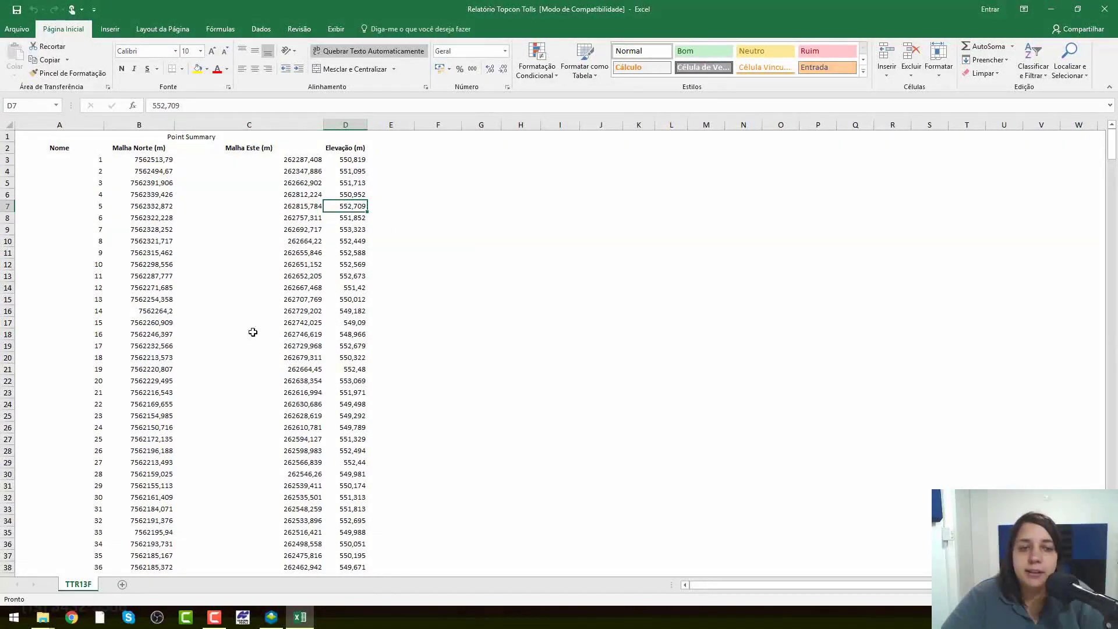
key(ctrl)
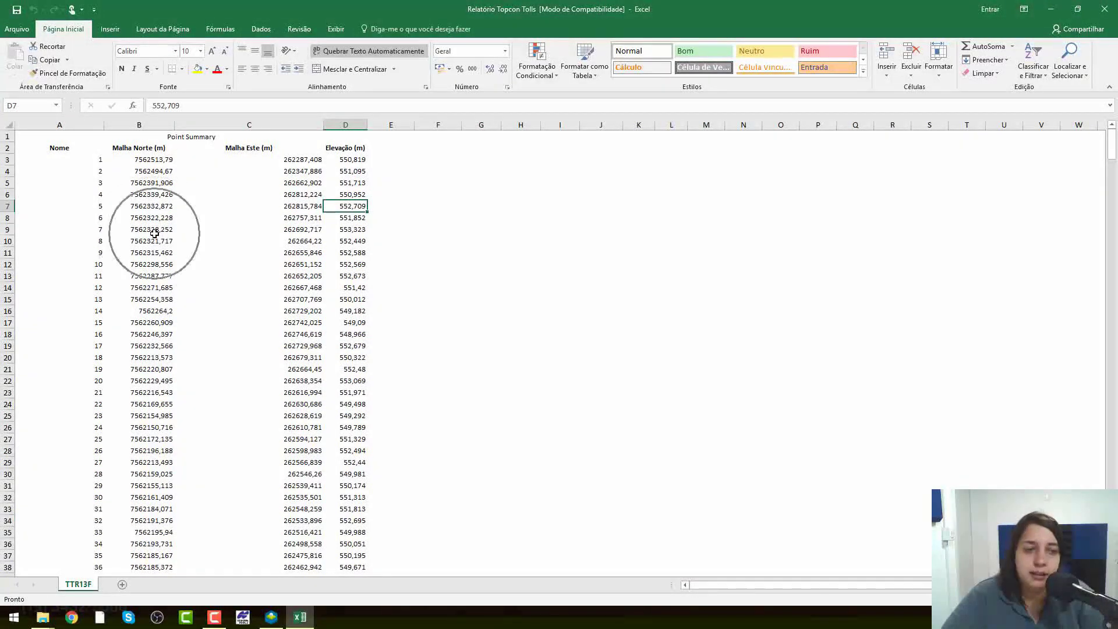
scroll(349, 227, down, 16)
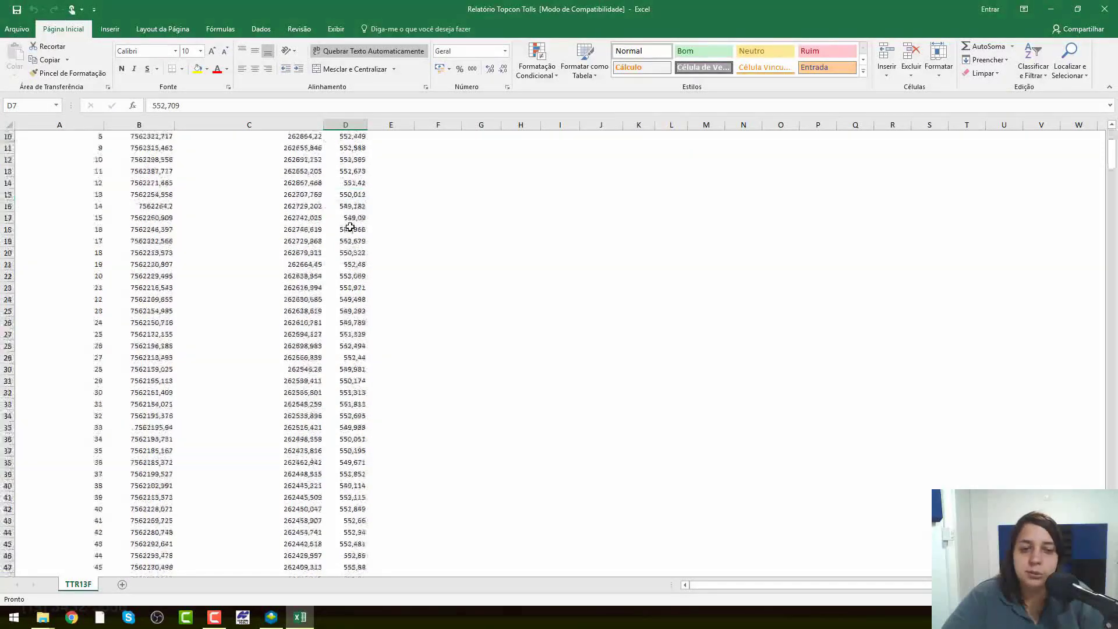
drag(498, 307, 565, 479)
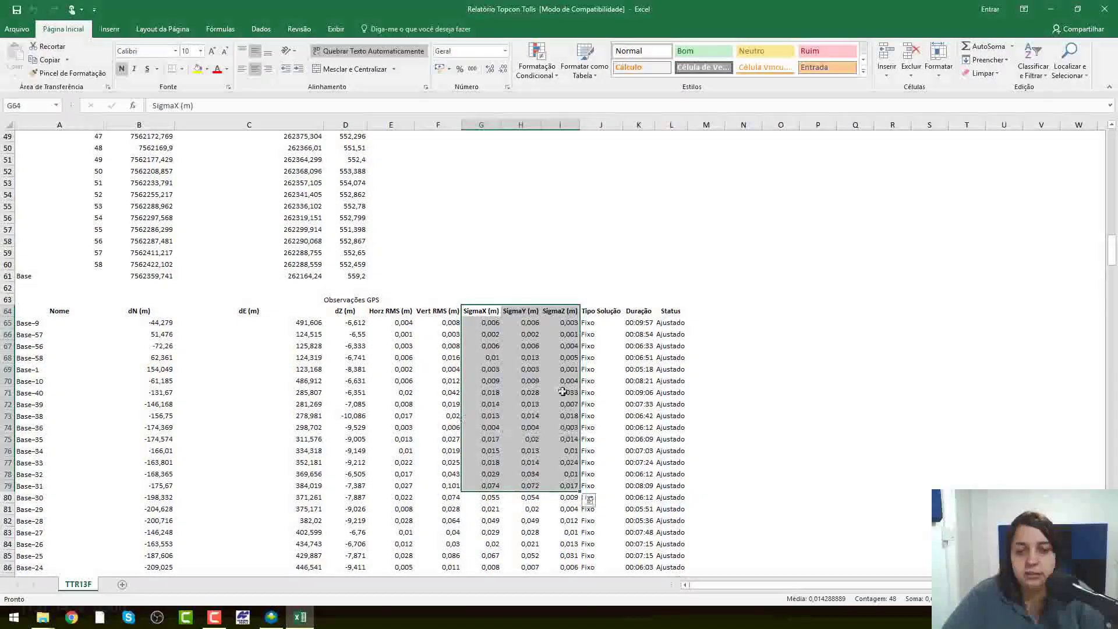
key(ctrl+q)
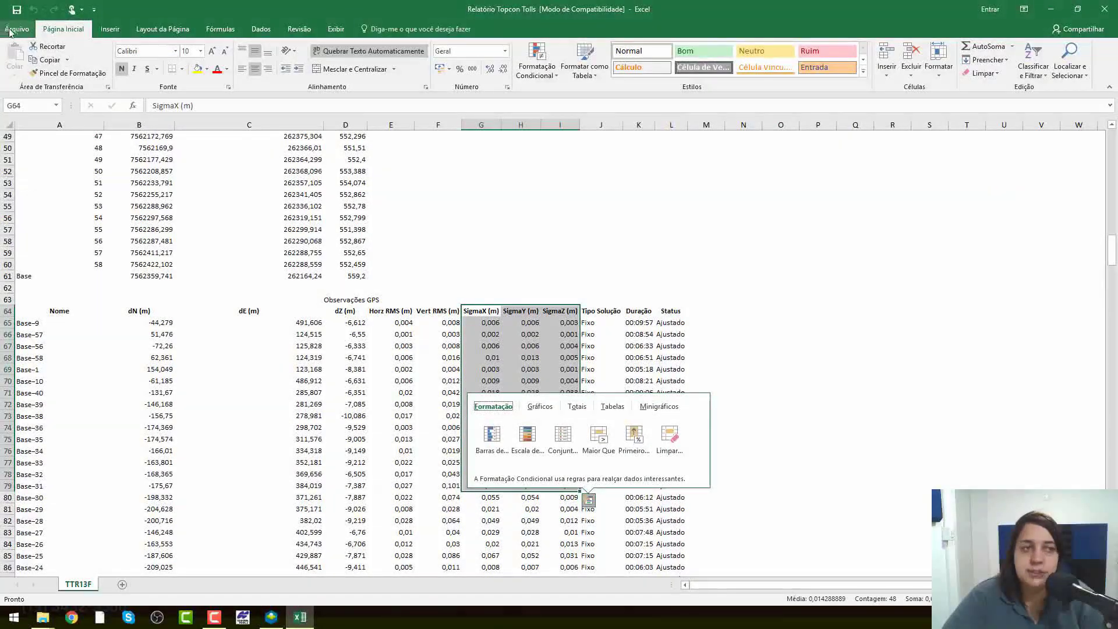
drag(293, 207, 293, 241)
click(292, 206)
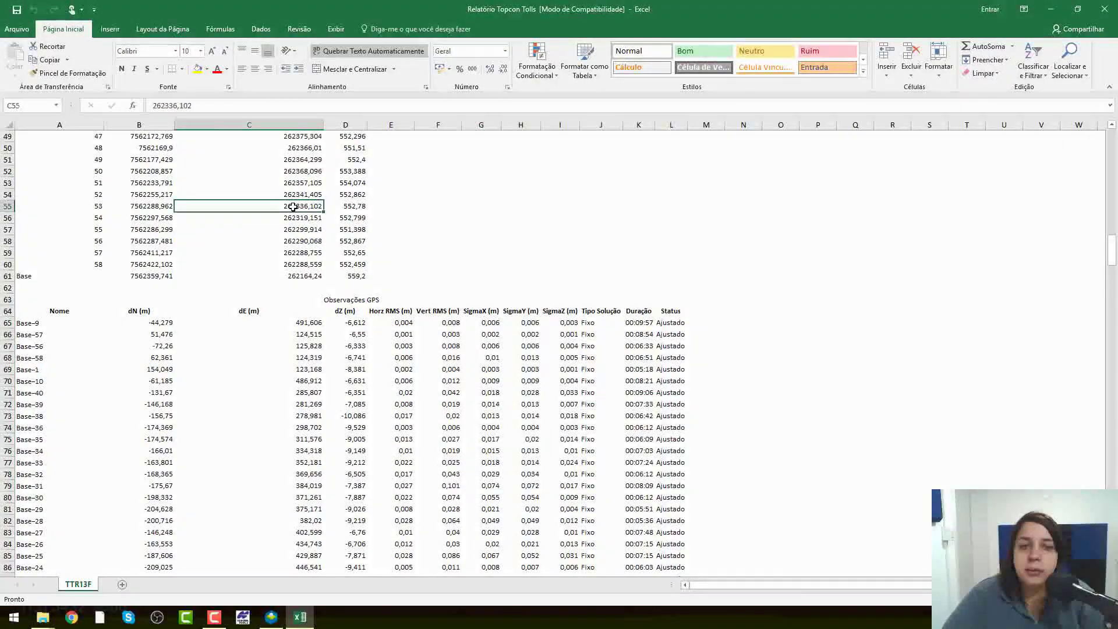
scroll(293, 207, up, 15)
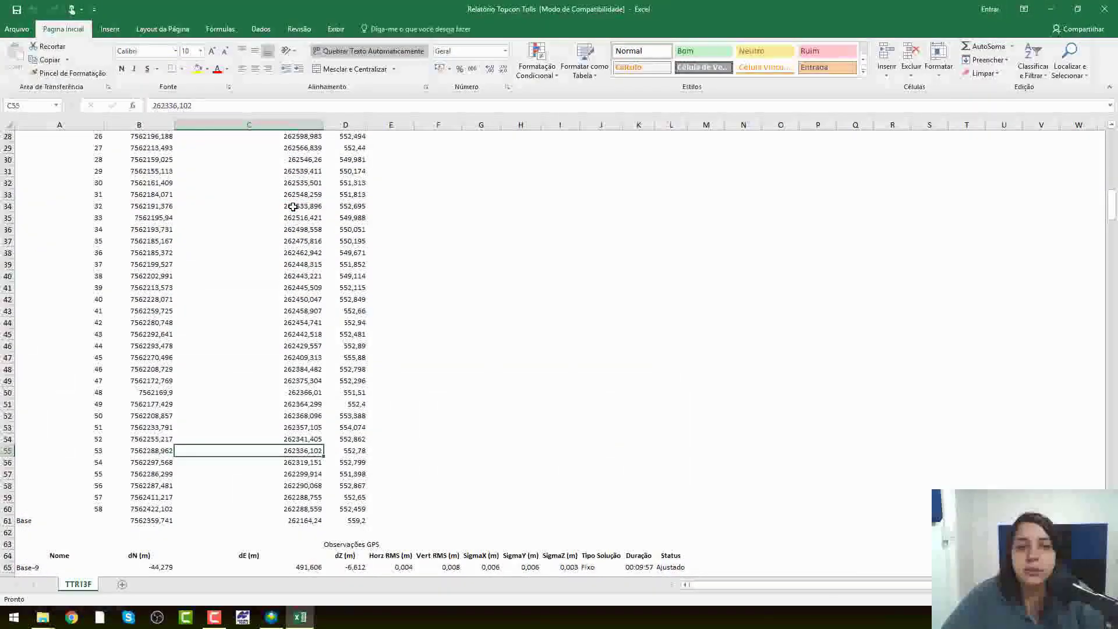
scroll(293, 207, up, 1)
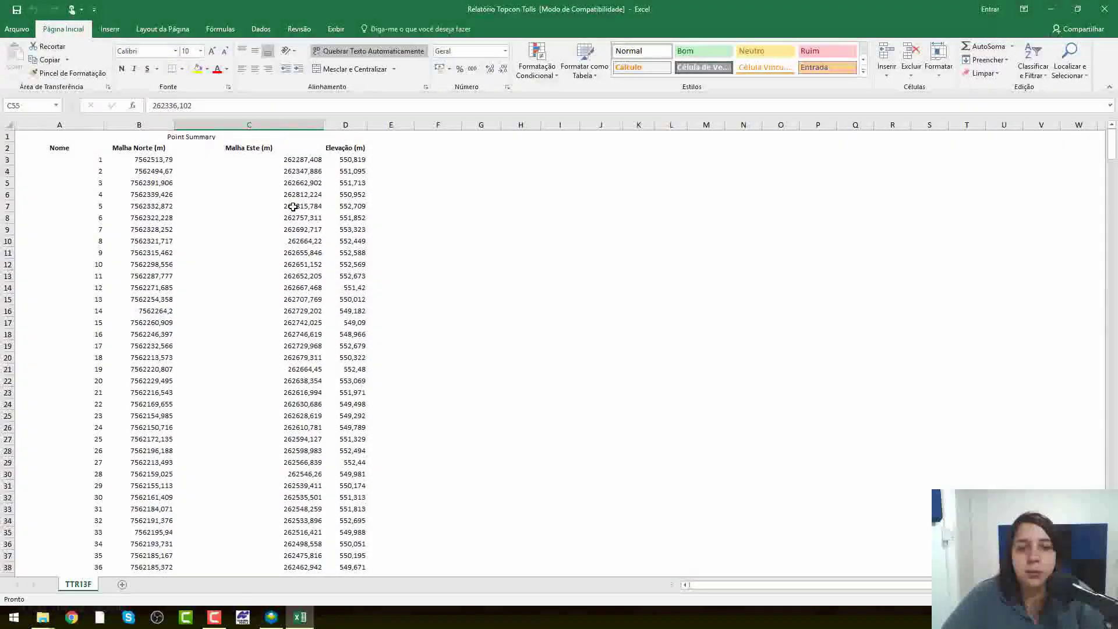
click(1113, 7)
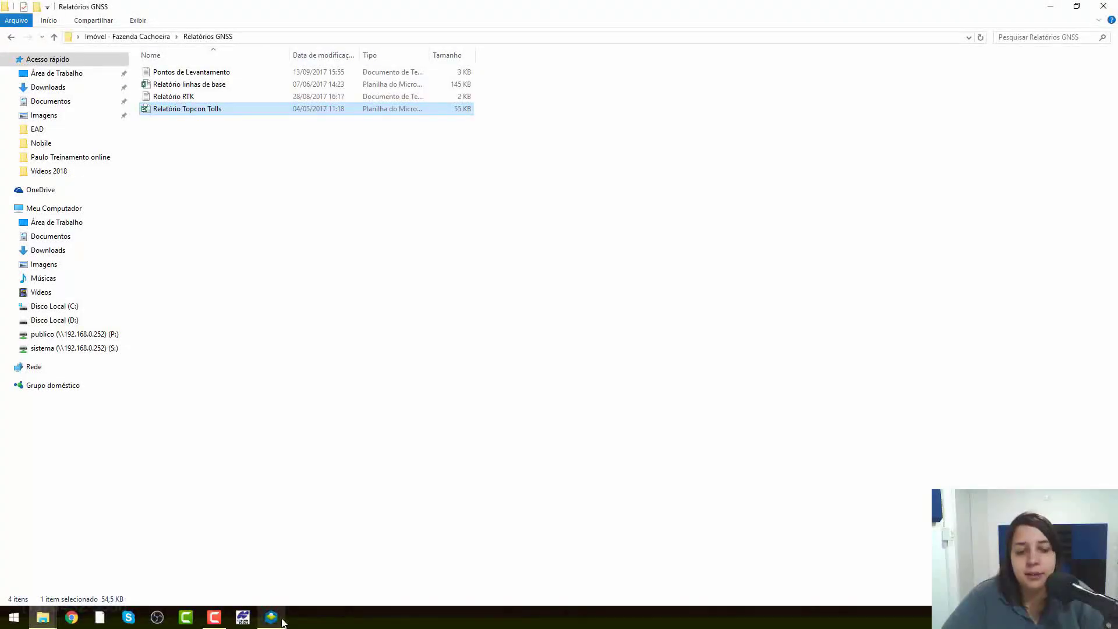
In Métrica TOPO, import the points with RMS and Rinex data from the Topcon Tools report file "Relatório Topcon Tolls".
click(281, 620)
click(396, 66)
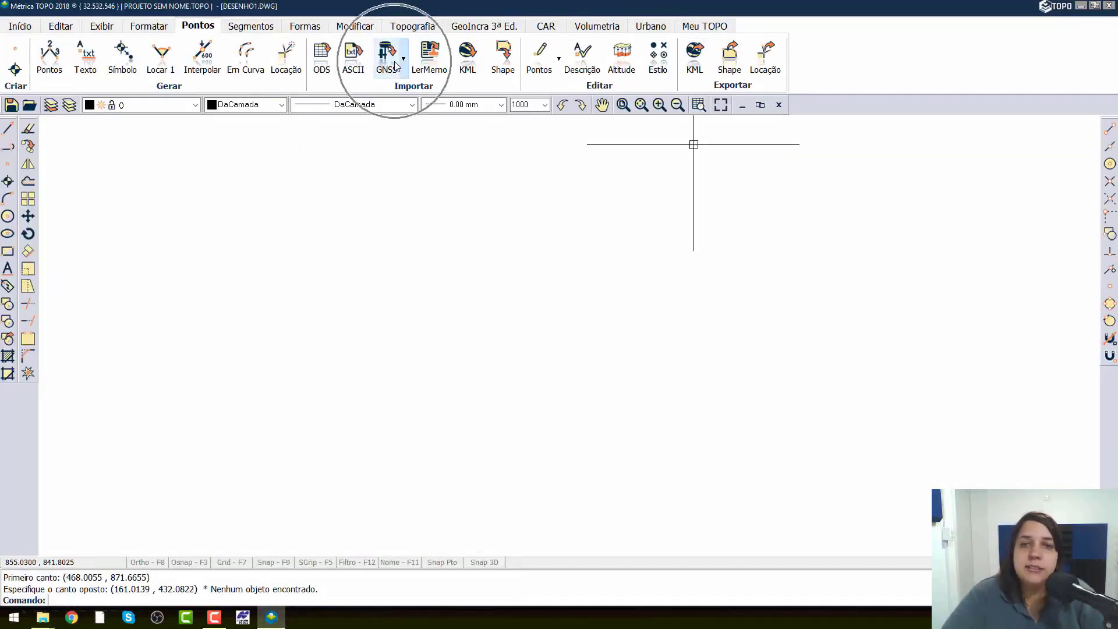
click(404, 66)
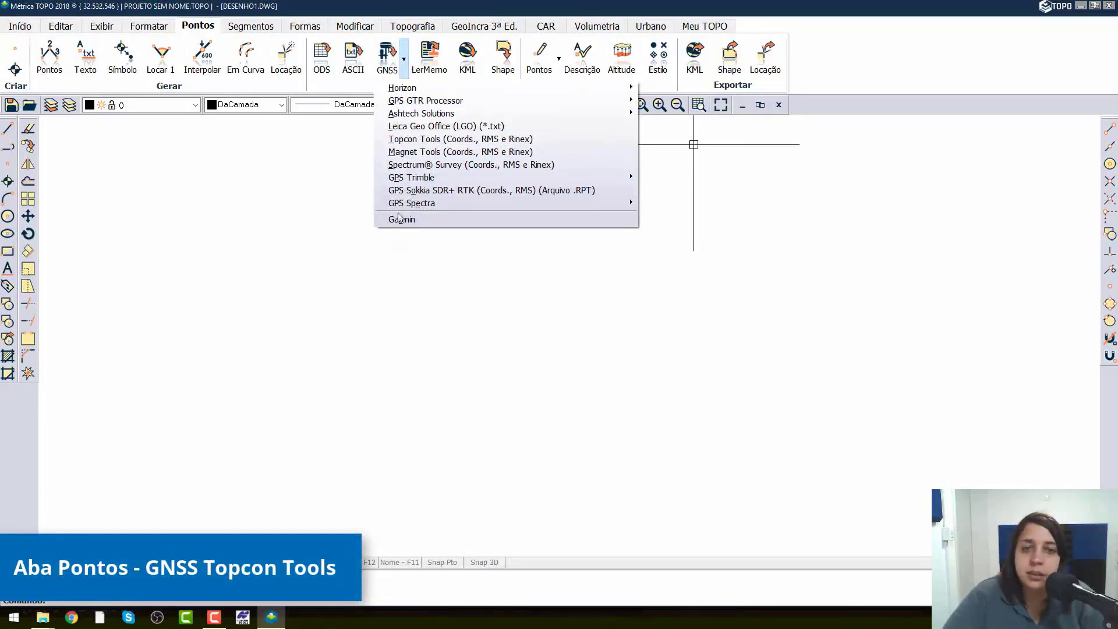
mouse_move(407, 89)
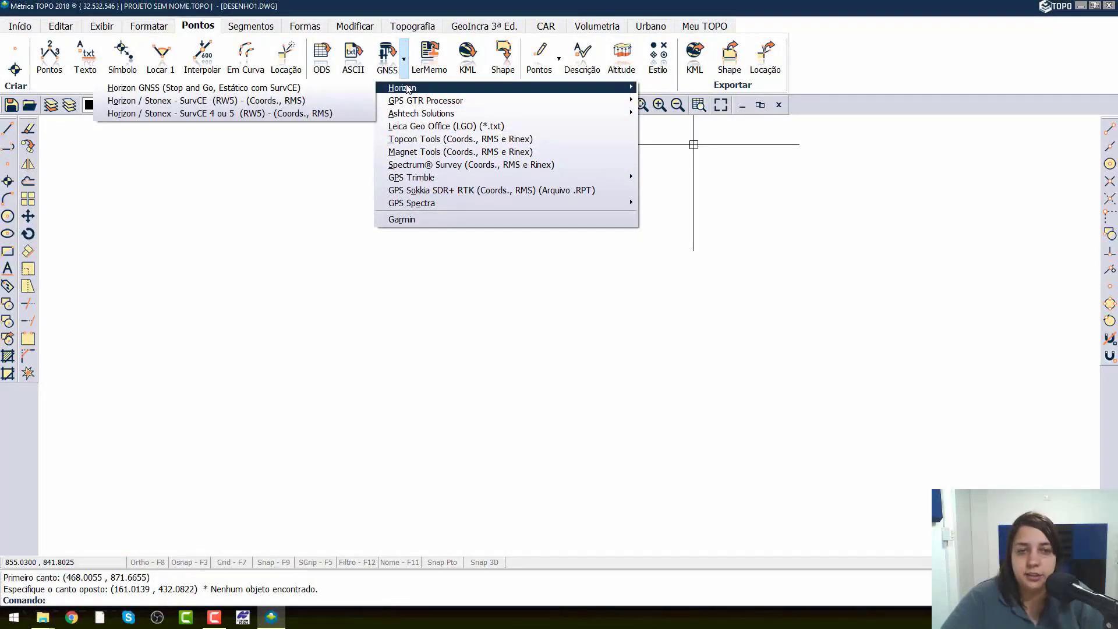
click(421, 139)
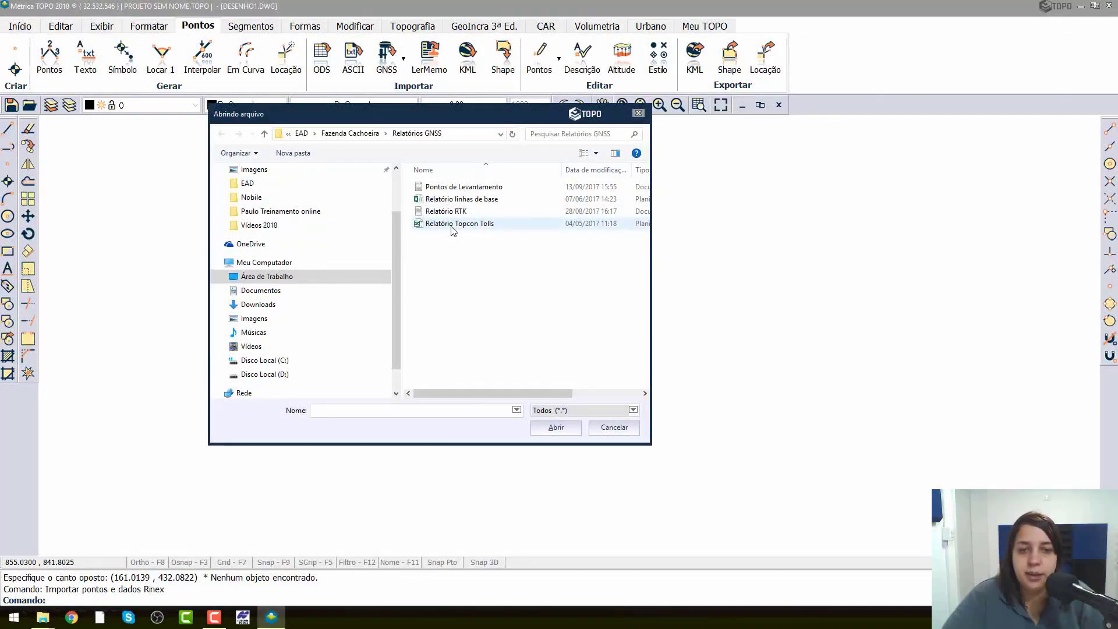
click(452, 226)
click(548, 428)
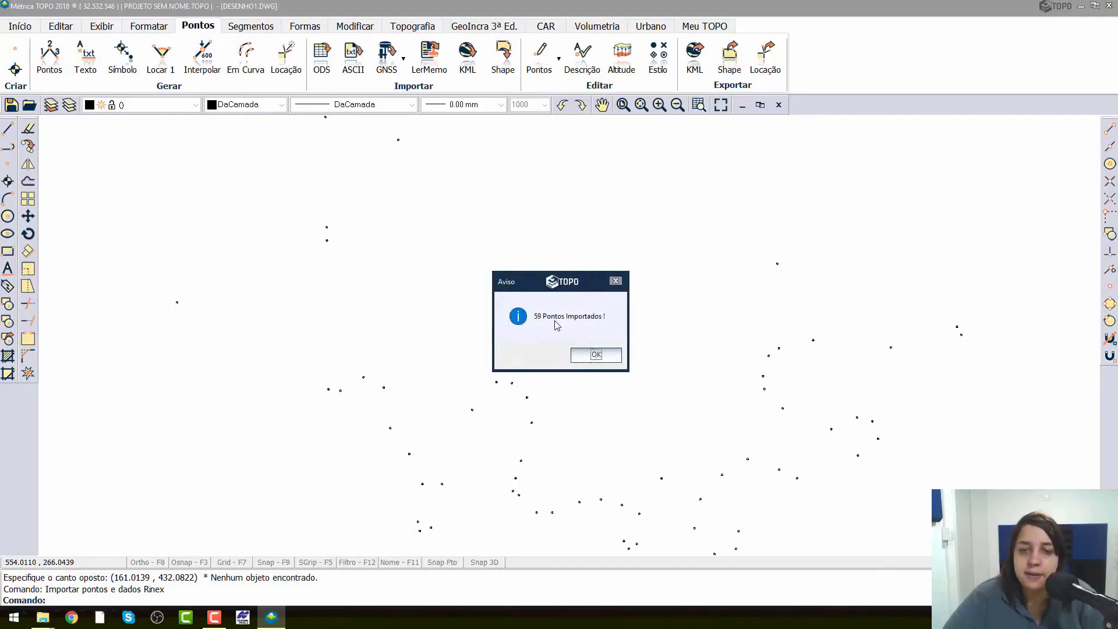
click(595, 355)
Examine the names and elevations of the imported points in the drawing.
scroll(542, 389, up, 3)
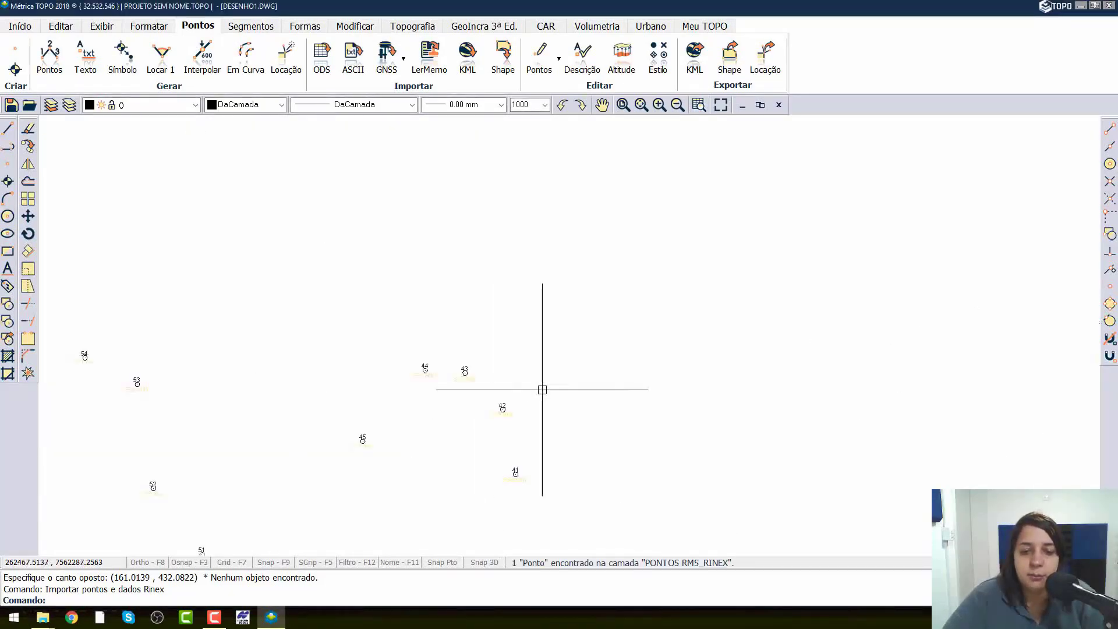
scroll(382, 366, up, 4)
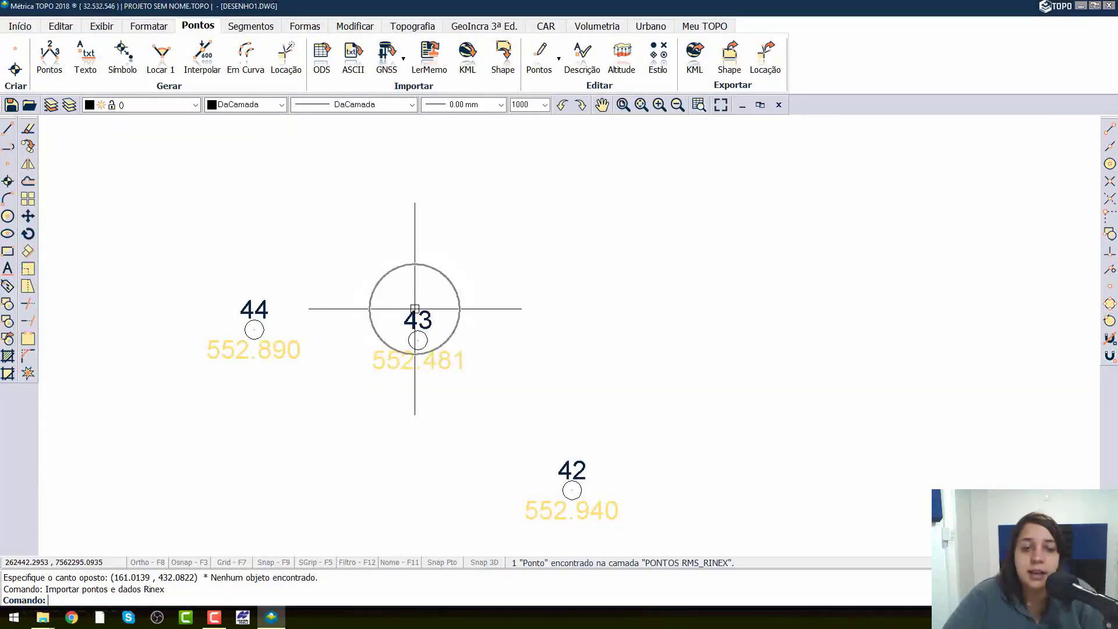
scroll(409, 332, down, 4)
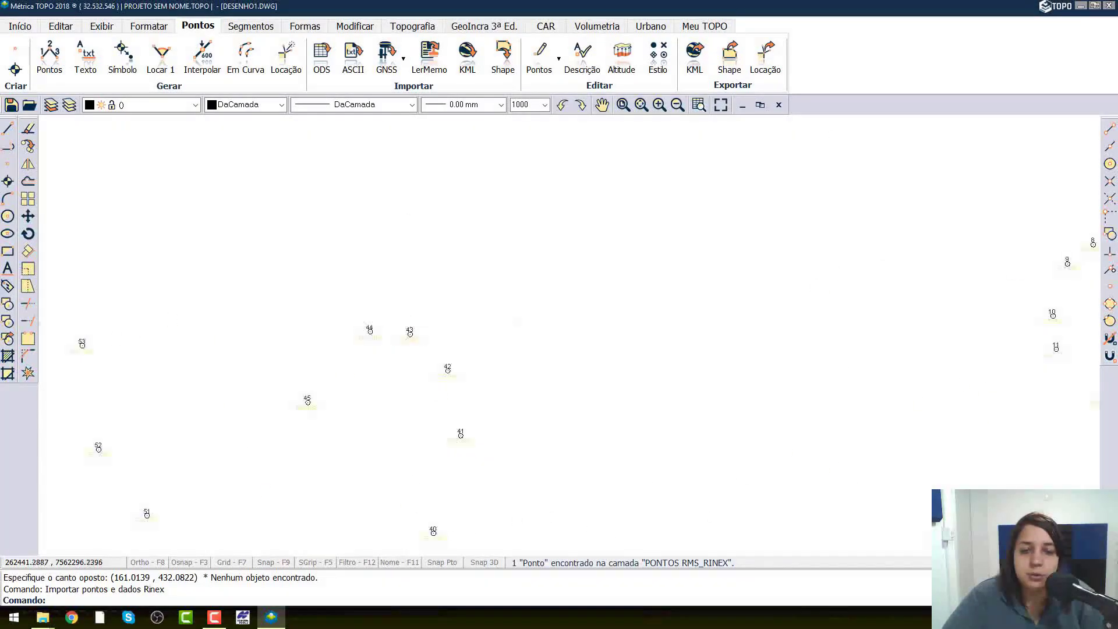
scroll(587, 387, down, 3)
scroll(648, 284, up, 6)
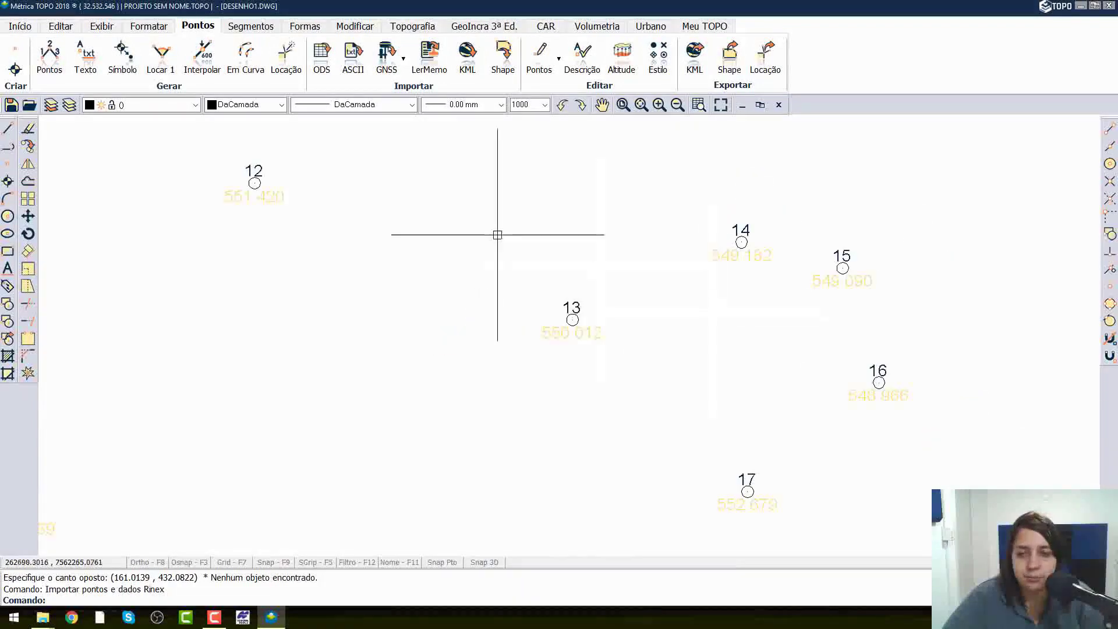
scroll(497, 234, down, 6)
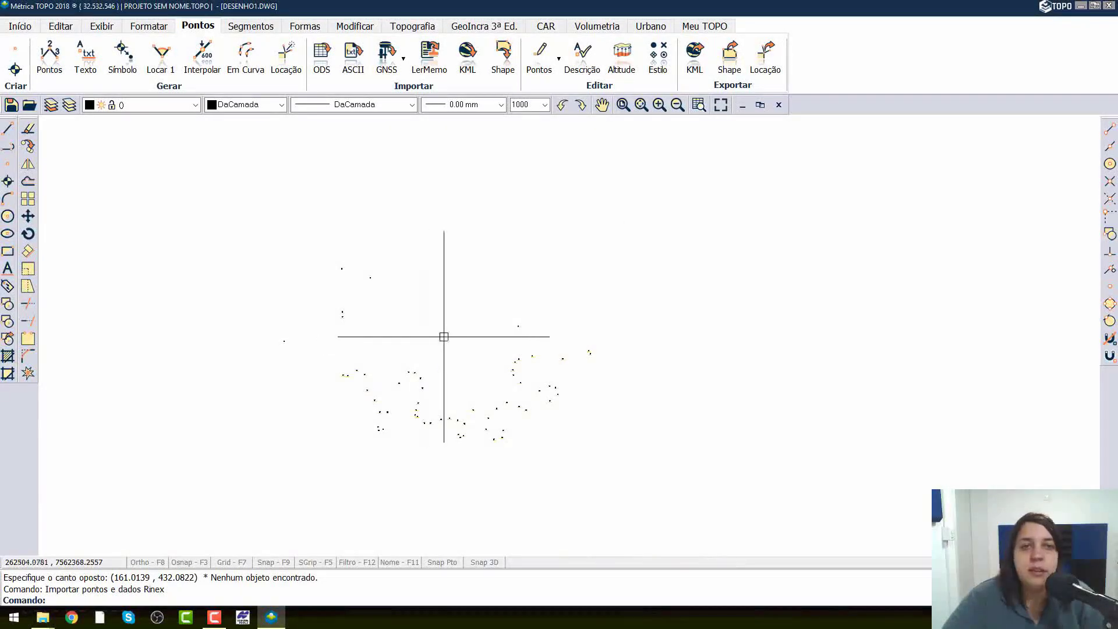
Review the RMS X, Y and Z precisions and RINEX files of all points, and leave the RMS editor without changes.
click(486, 27)
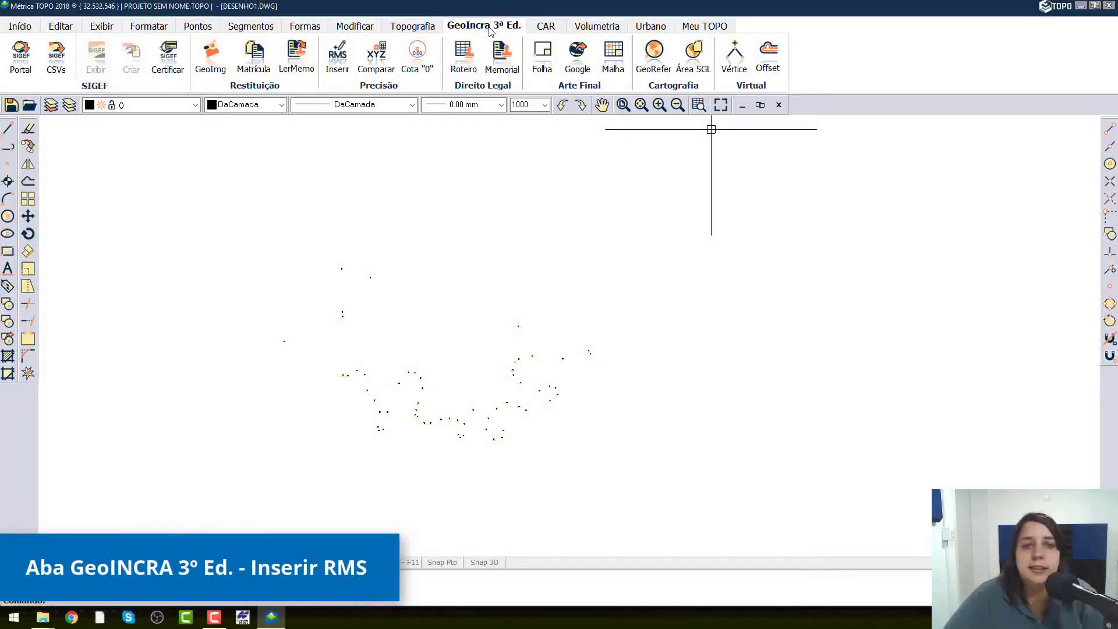
click(337, 55)
click(591, 284)
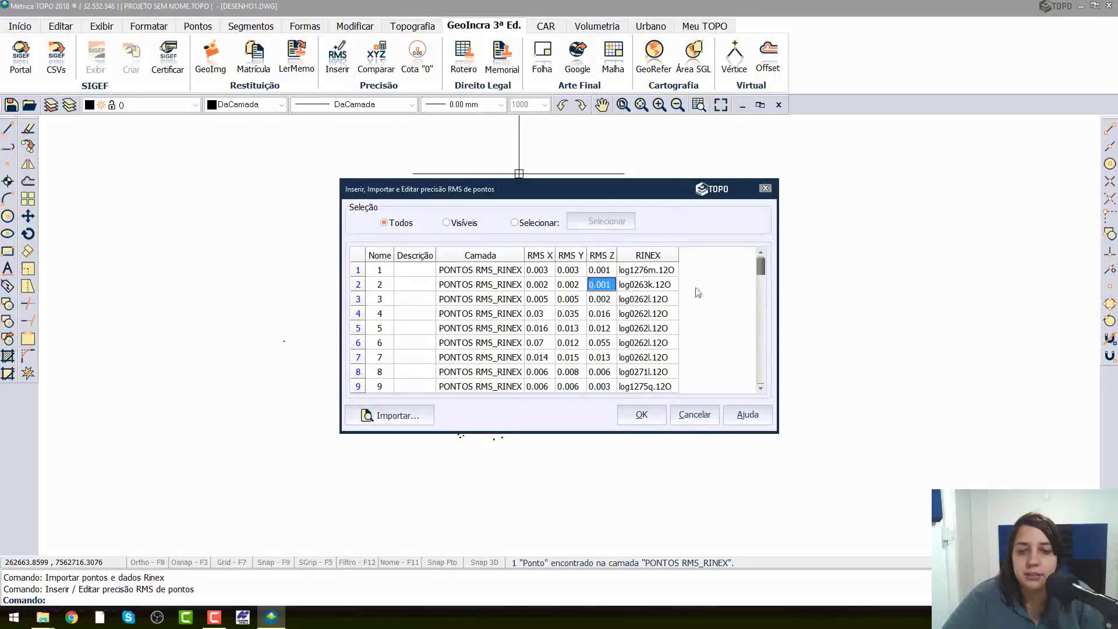
mouse_move(760, 268)
mouse_down()
mouse_move(763, 375)
mouse_move(764, 258)
mouse_up()
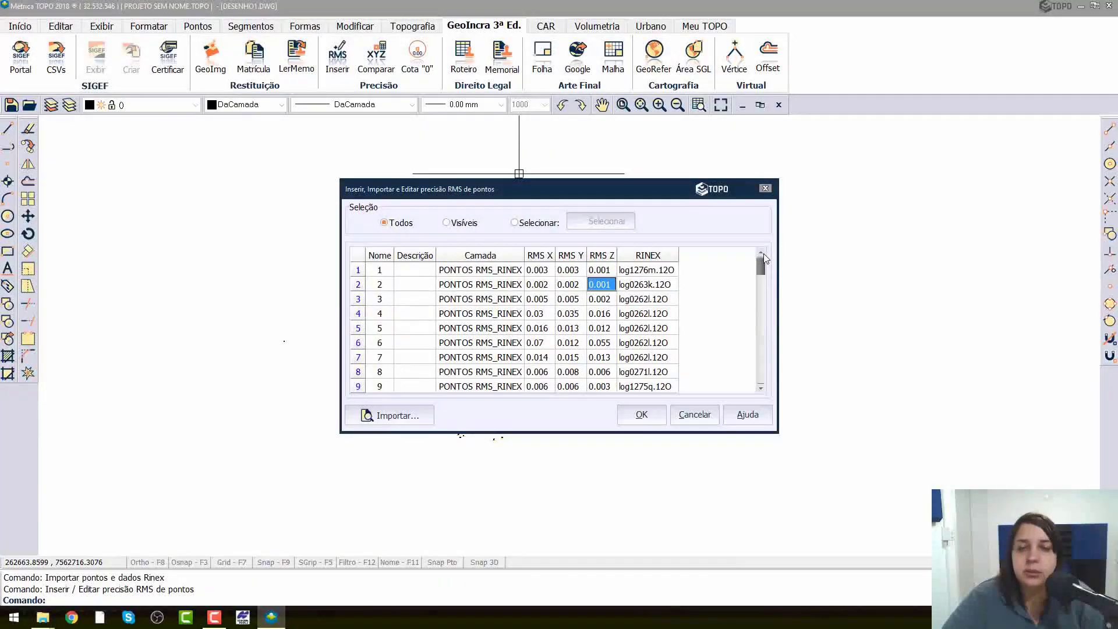
click(687, 415)
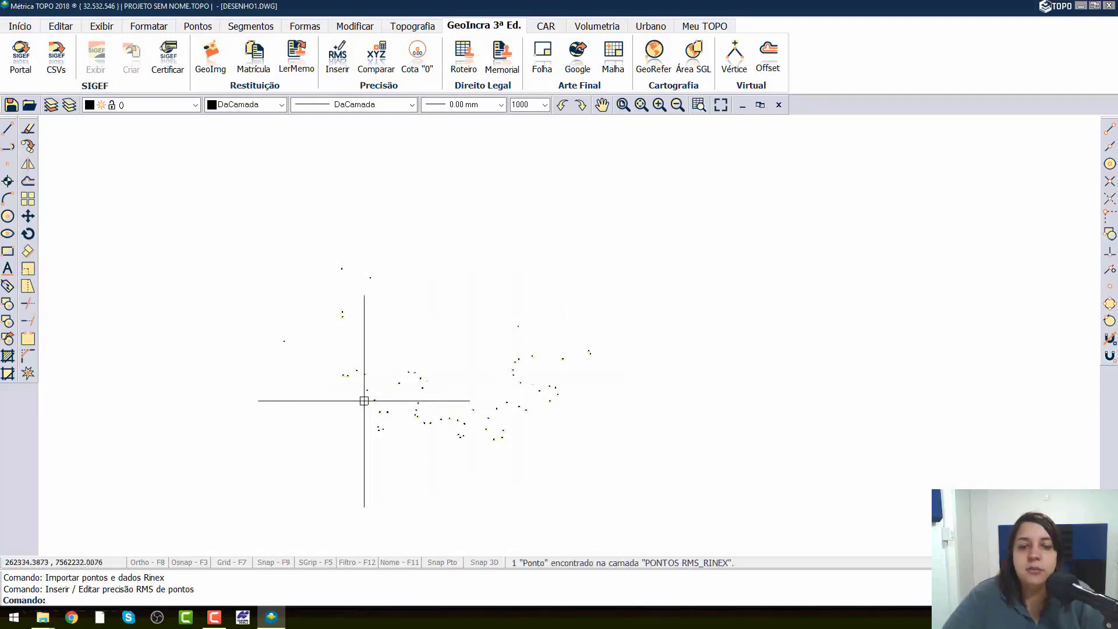
scroll(406, 379, up, 6)
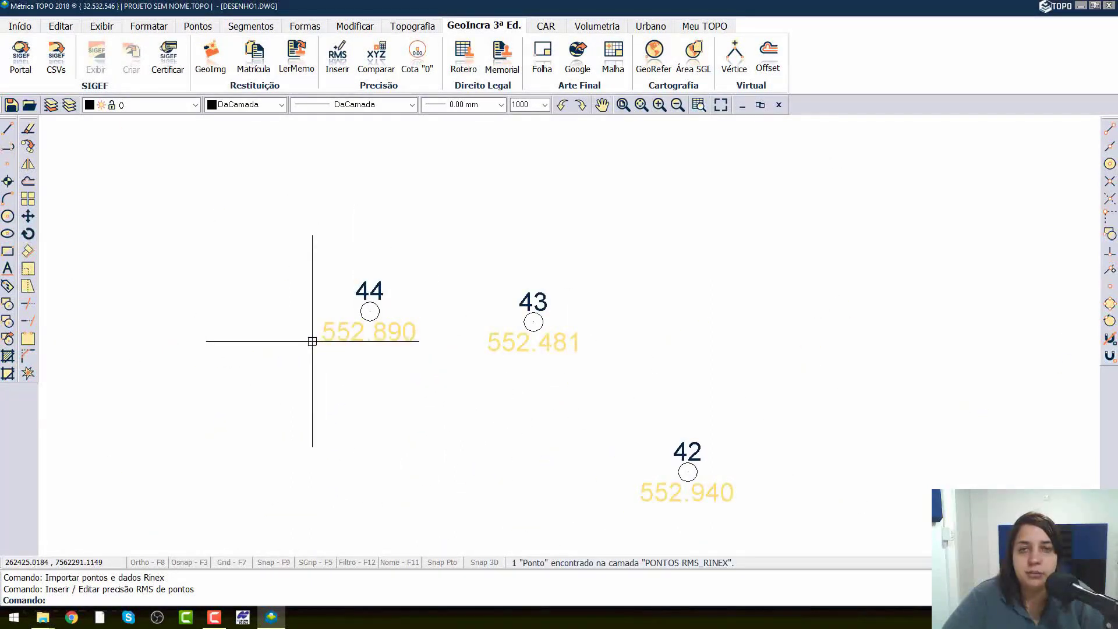
click(336, 61)
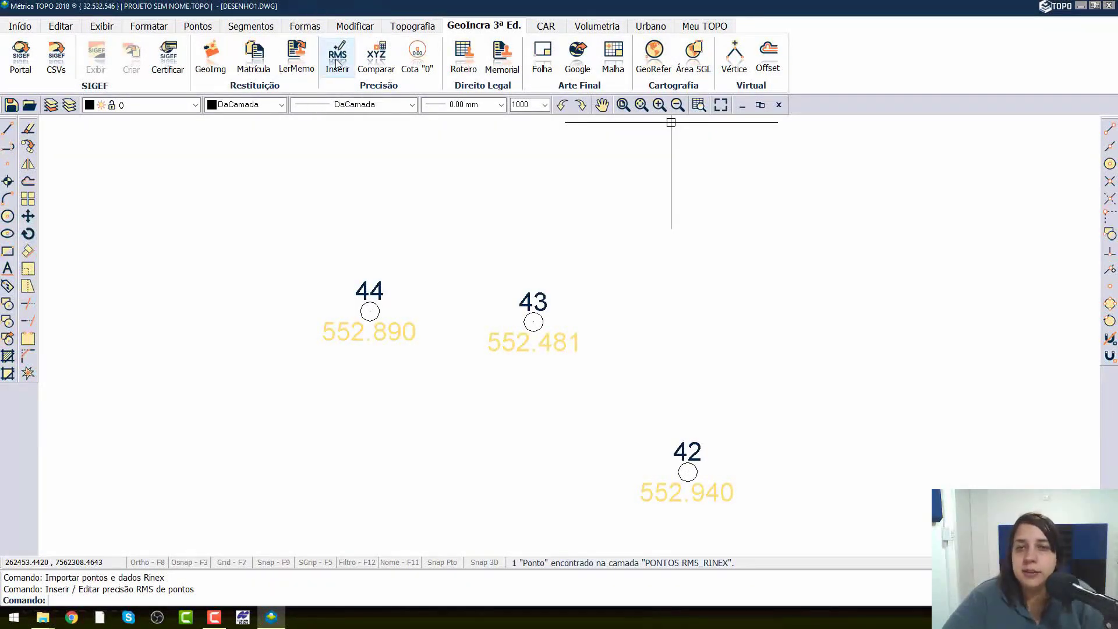
key(Return)
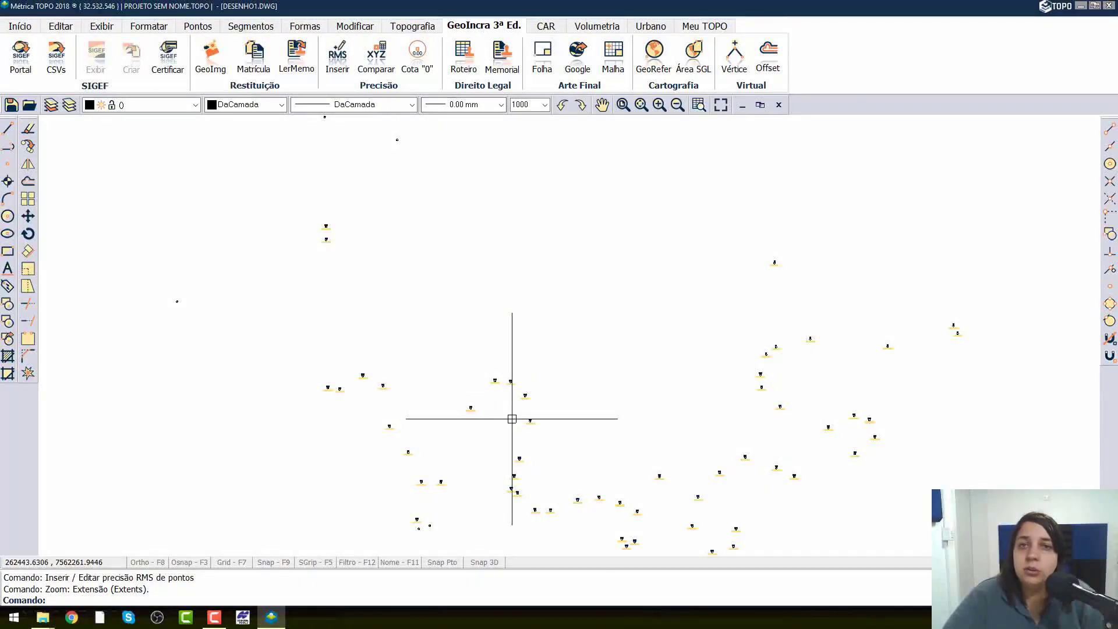
Start a new empty project.
click(21, 26)
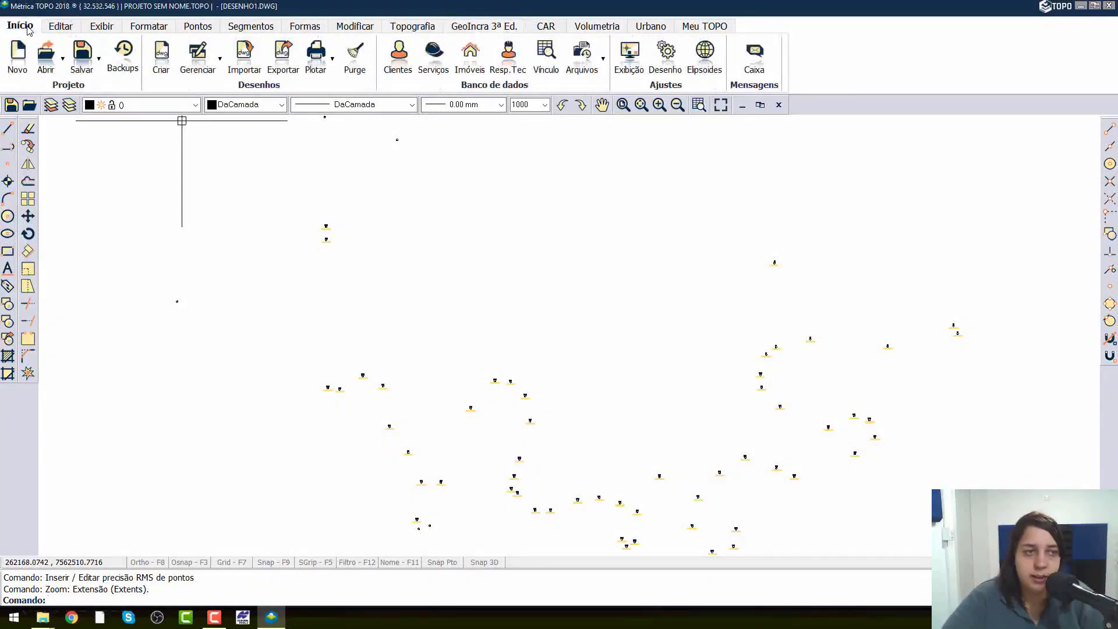
click(18, 55)
click(573, 359)
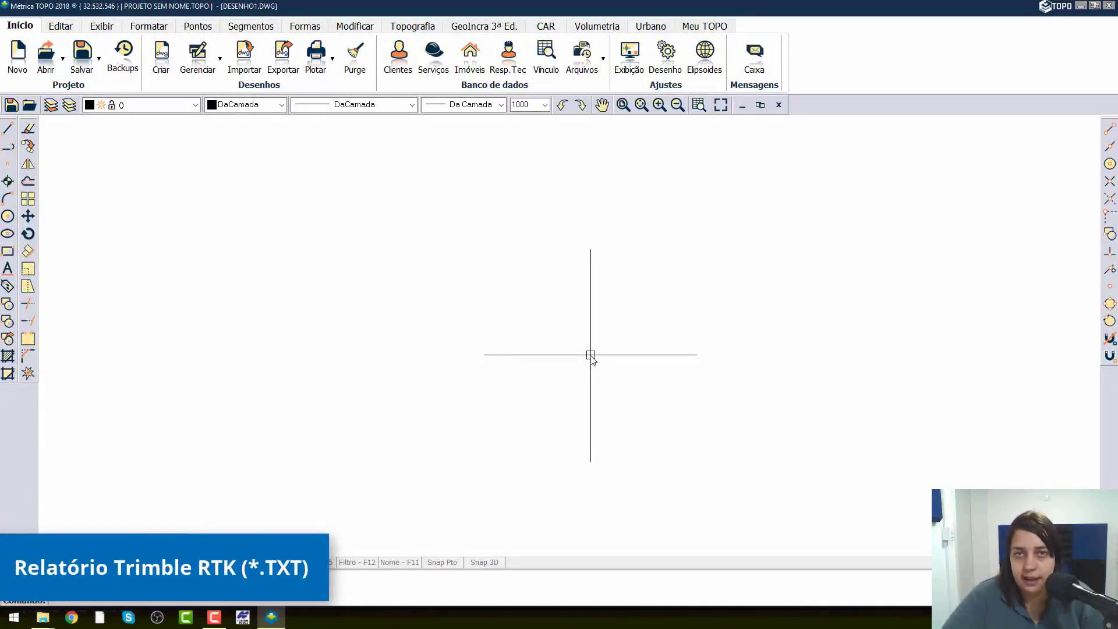
click(242, 28)
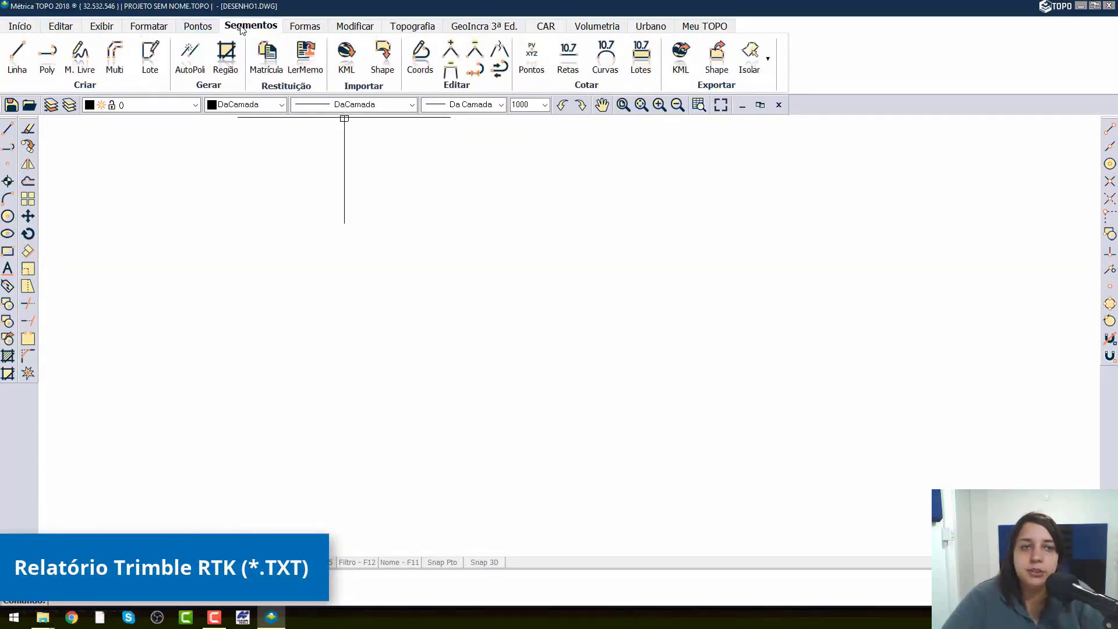
click(198, 27)
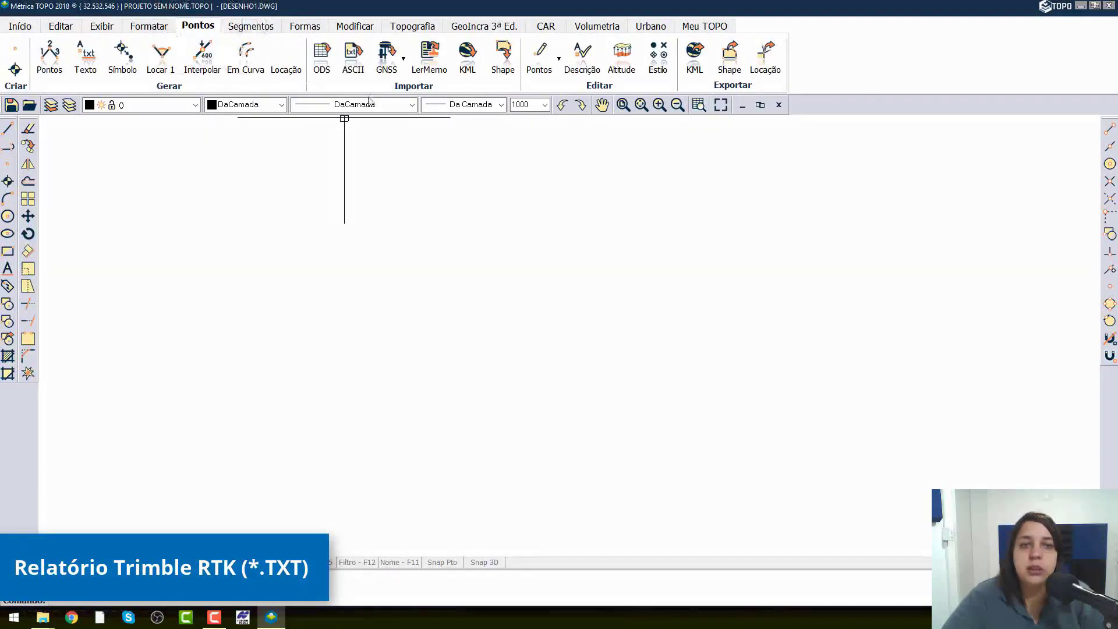
click(404, 69)
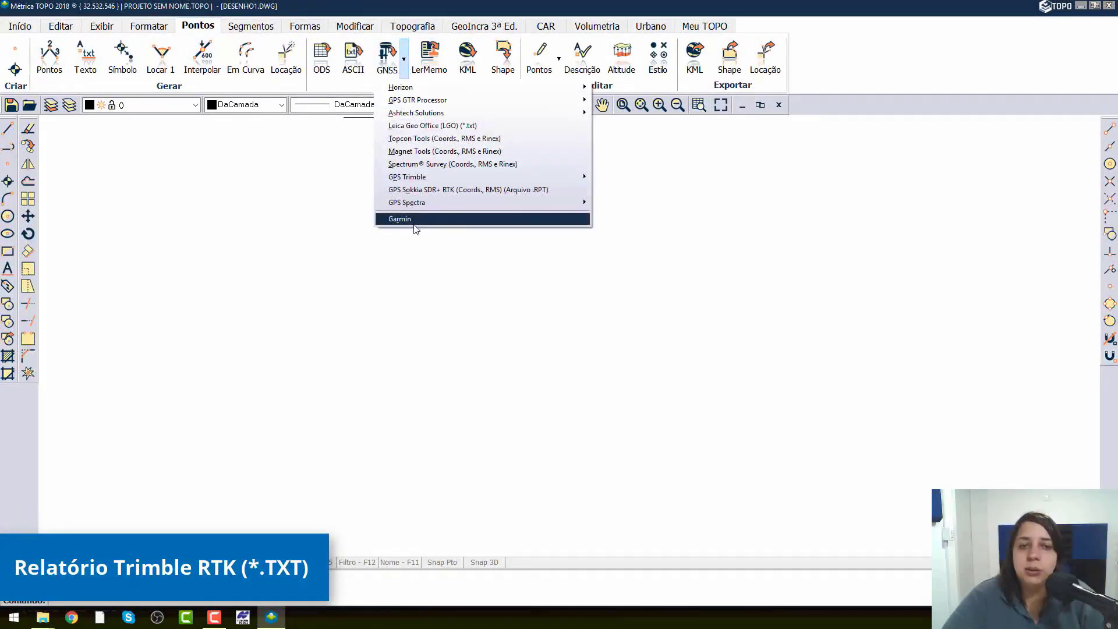
mouse_move(410, 178)
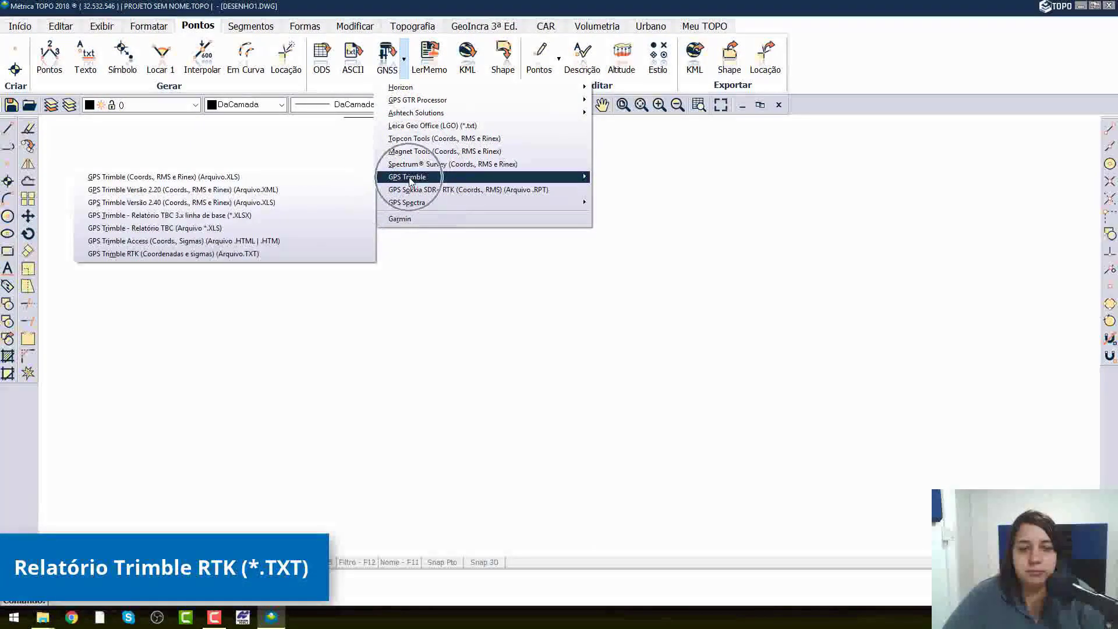
click(141, 255)
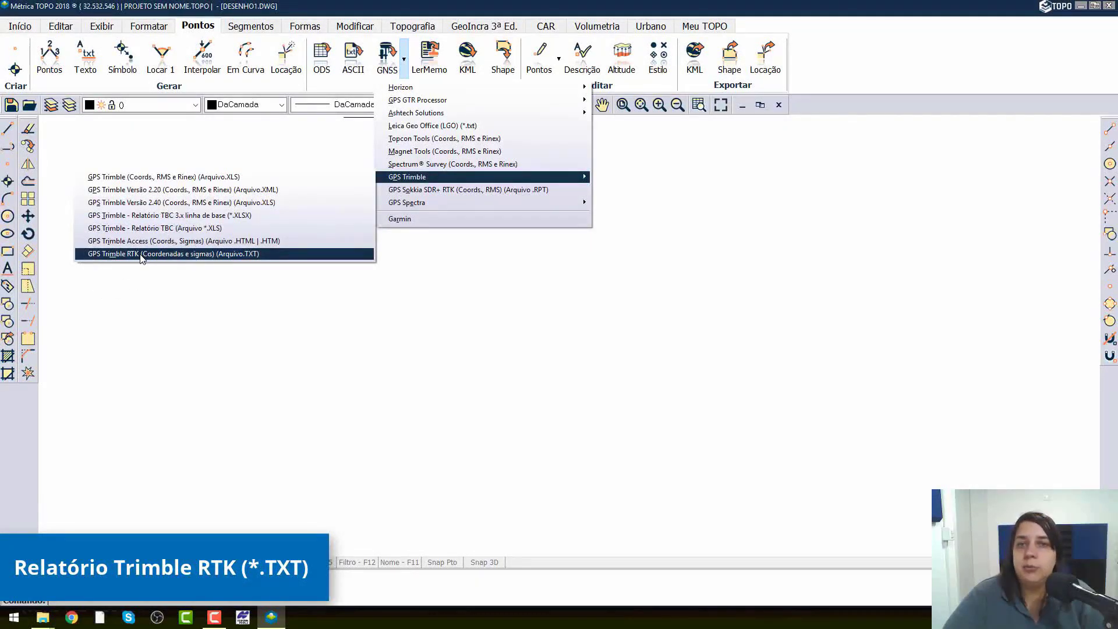
Switch to the Relatórios GNSS folder in File Explorer, examine the point data in the text file "Relatório RTK", and close the file.
click(44, 617)
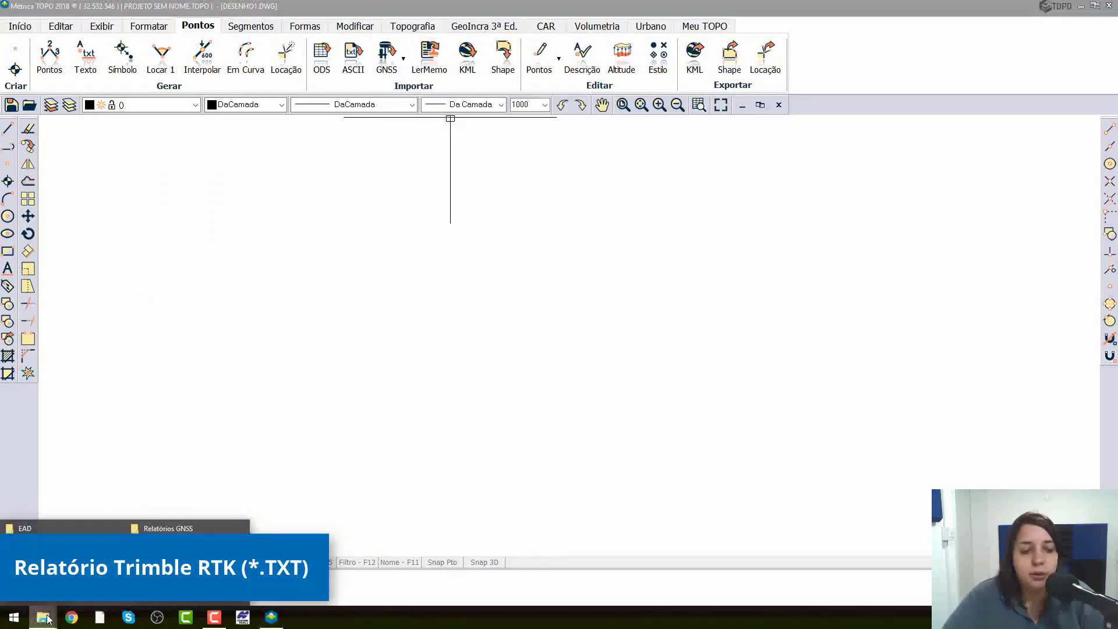
click(187, 566)
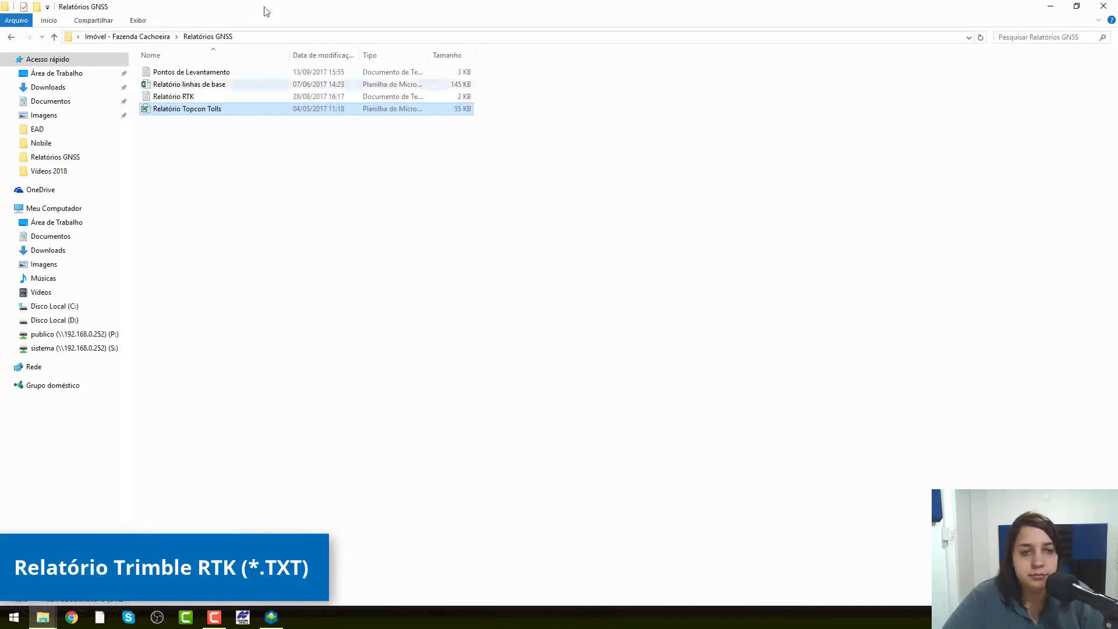
double_click(203, 97)
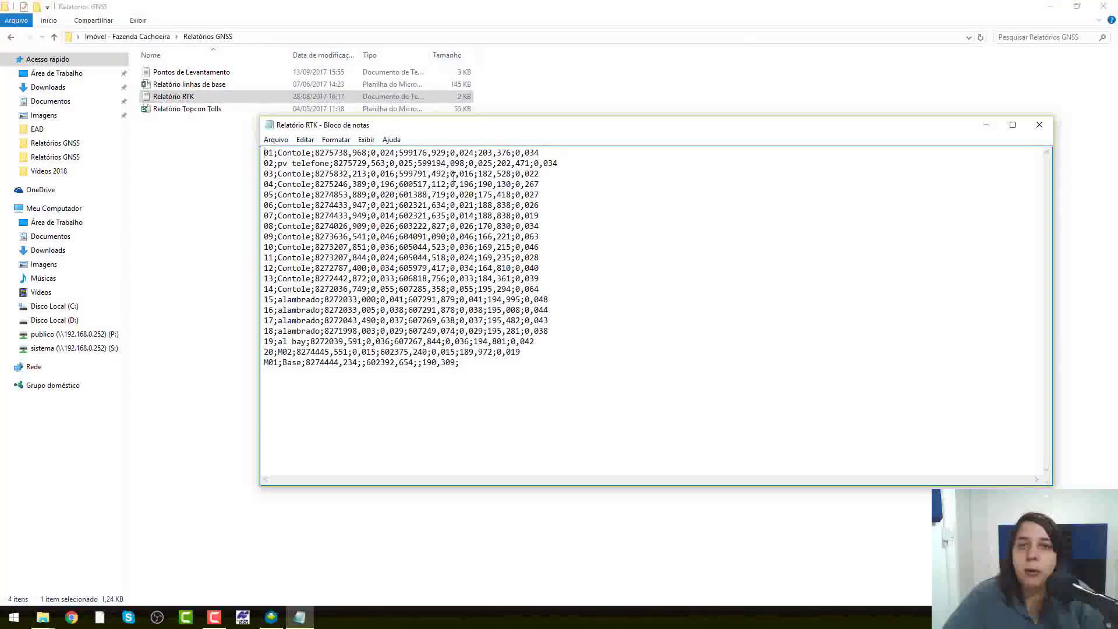
click(267, 205)
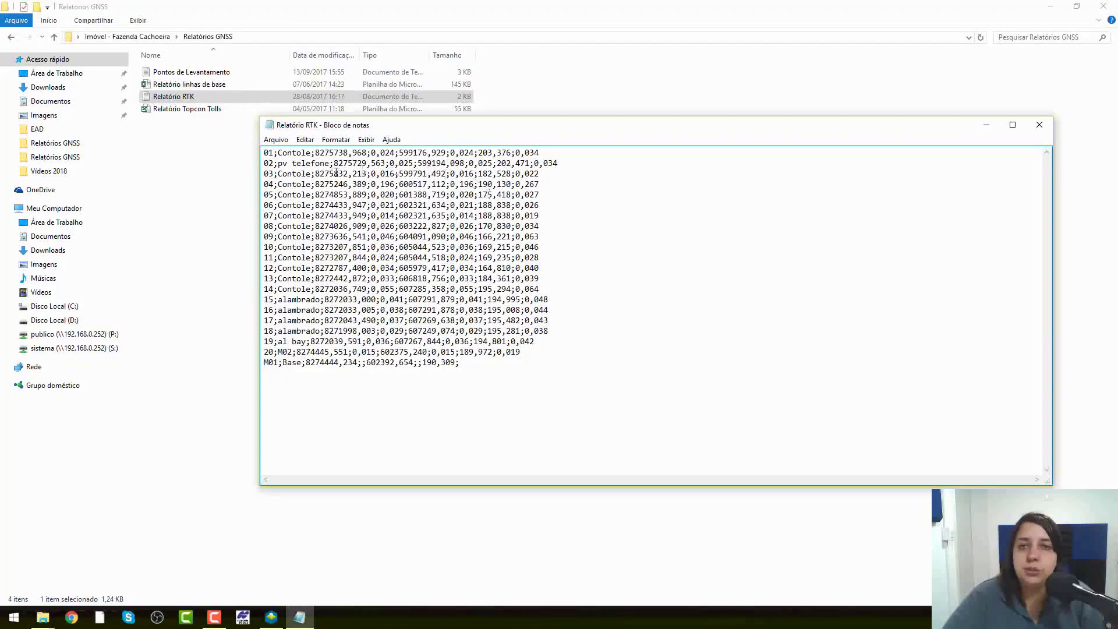
click(1039, 124)
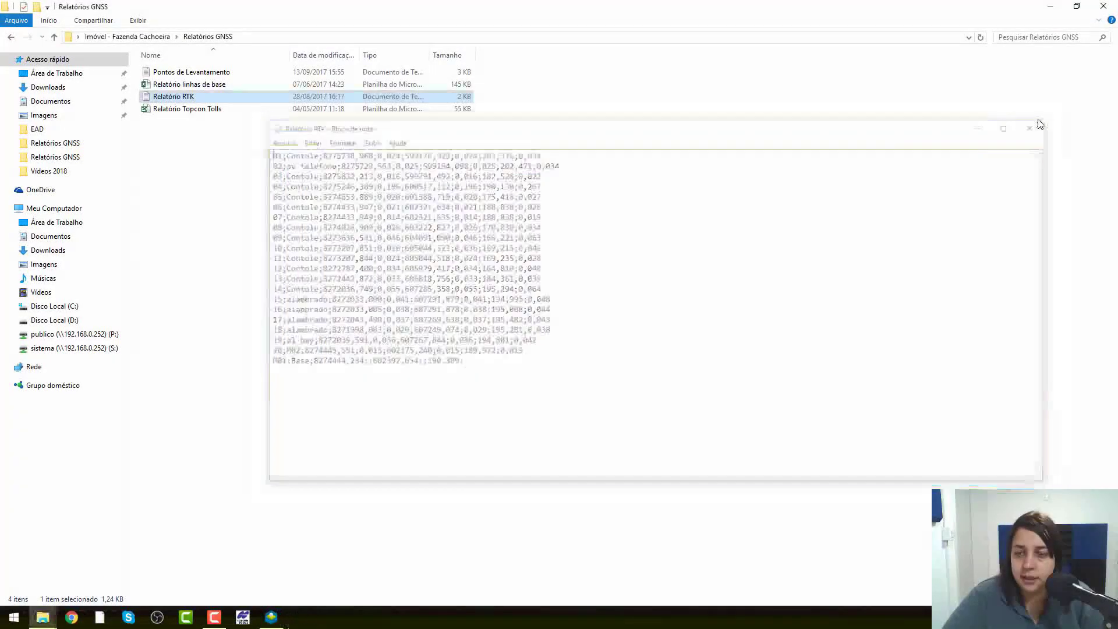
Back in Métrica TOPO, import the points with coordinates and sigmas from the Trimble RTK file "Relatório RTK" and inspect a point's labels.
click(271, 616)
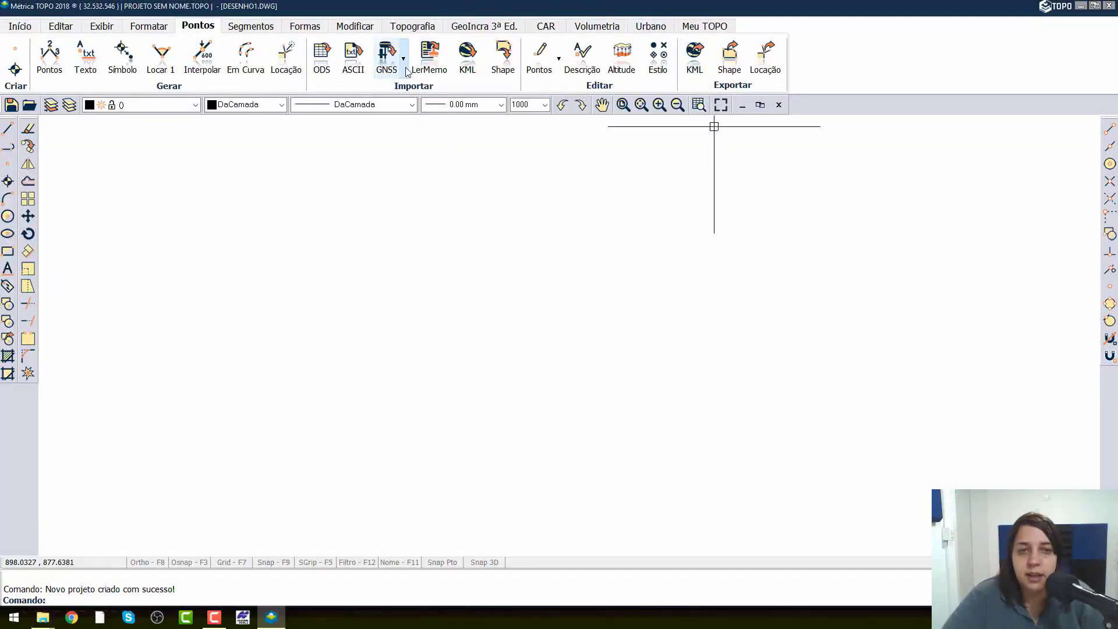
click(407, 70)
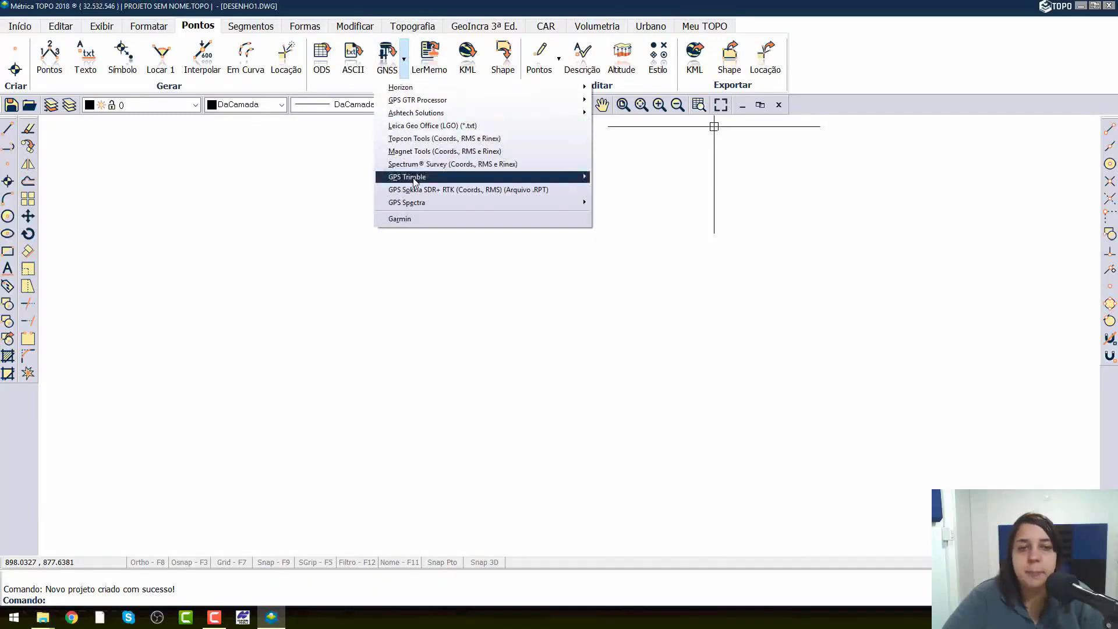
mouse_move(411, 176)
click(309, 255)
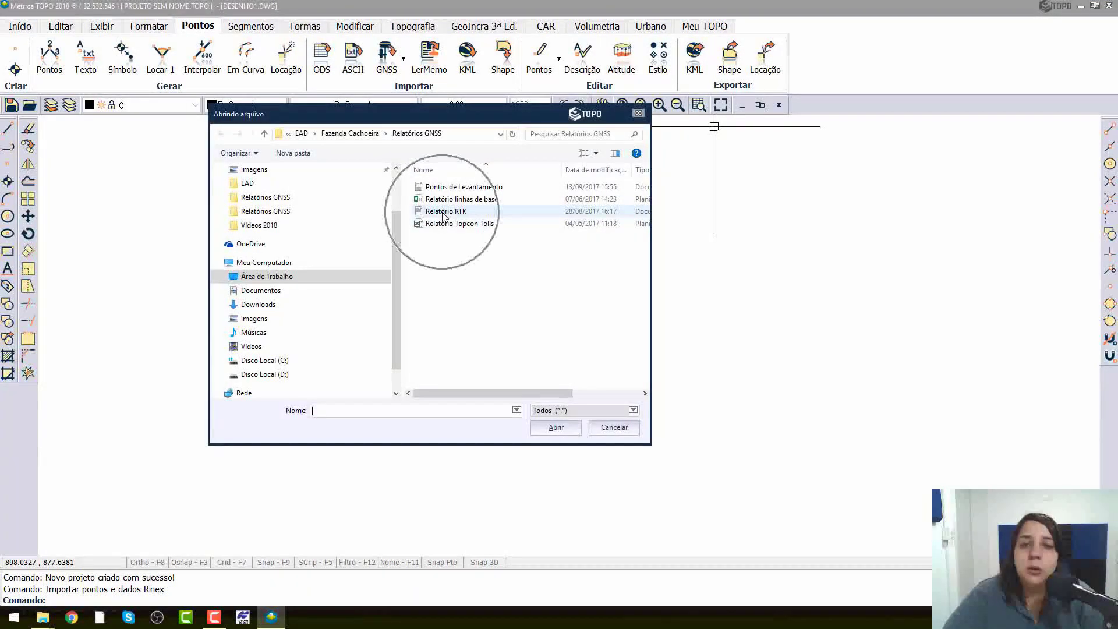
click(444, 212)
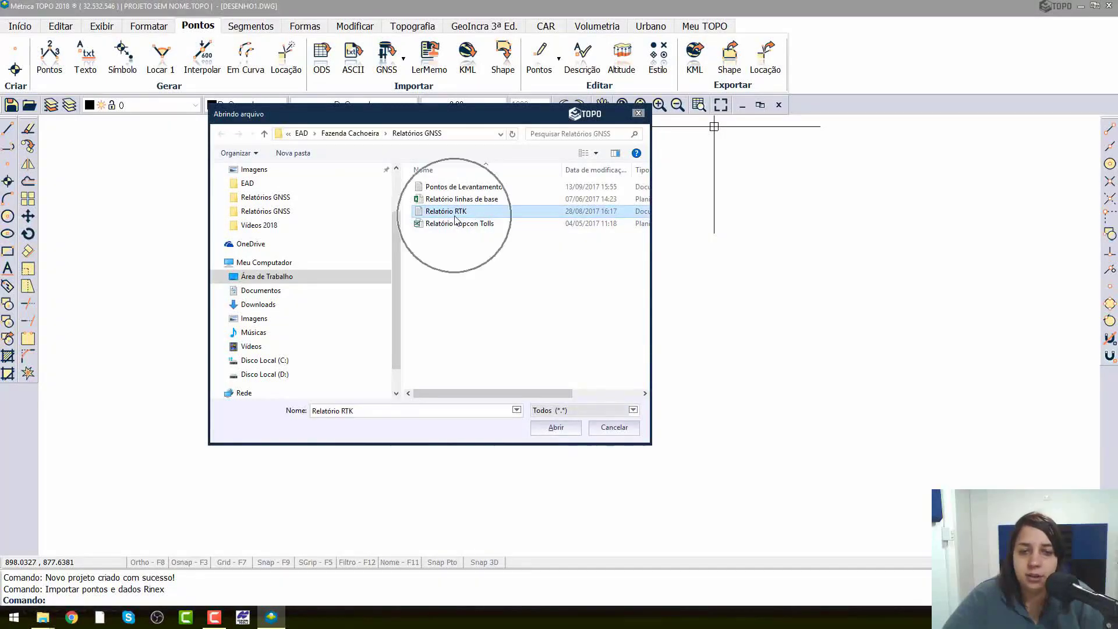
click(555, 428)
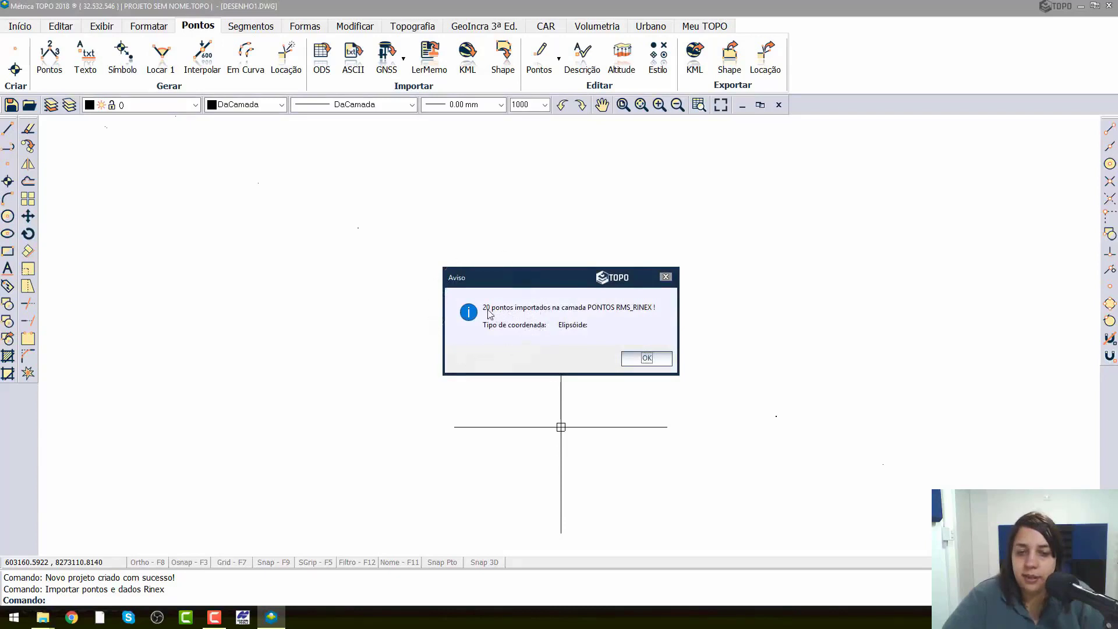
click(624, 365)
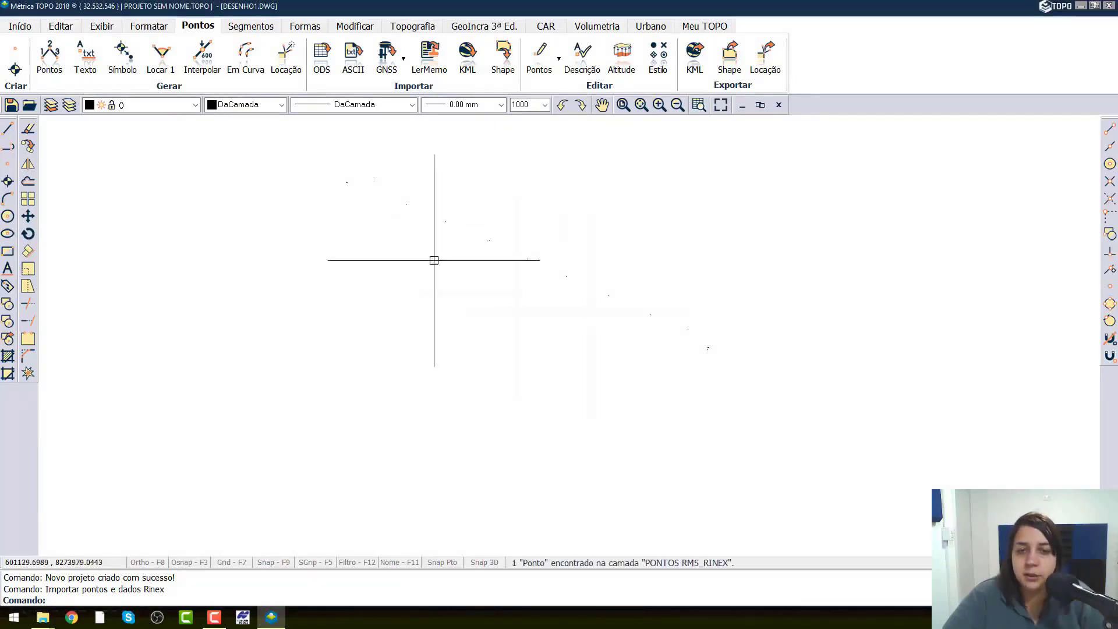
scroll(474, 201, up, 5)
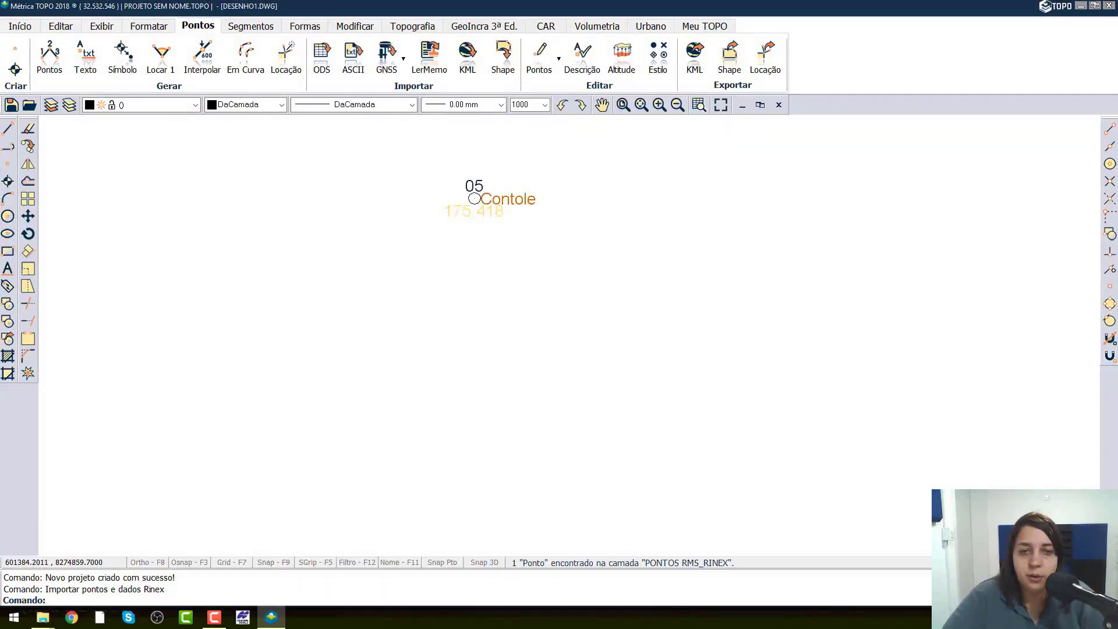
scroll(459, 180, down, 5)
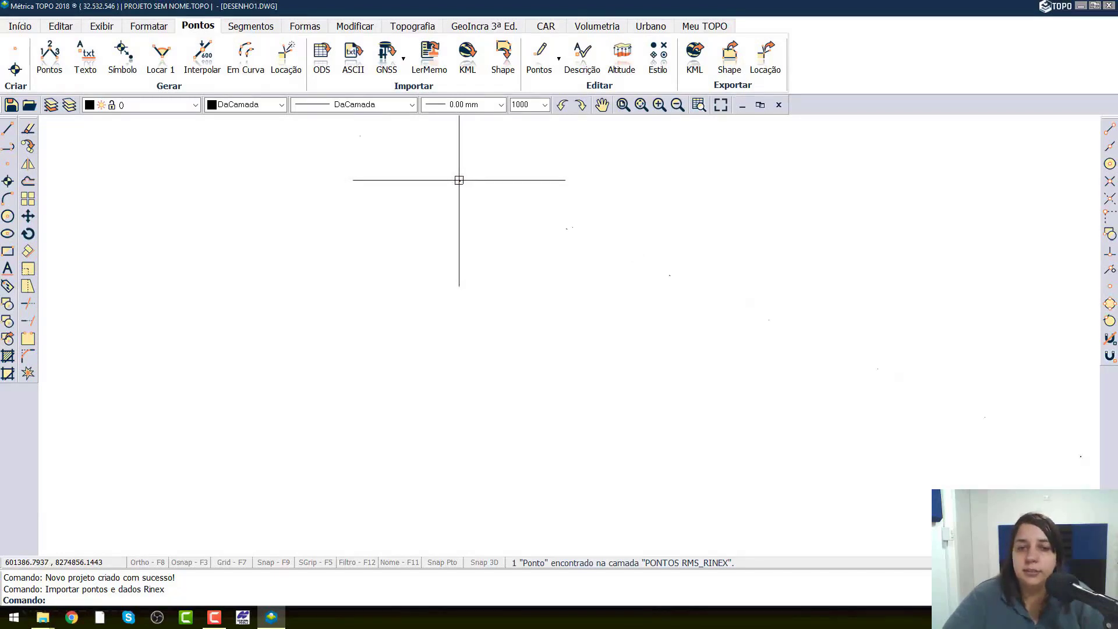
click(402, 59)
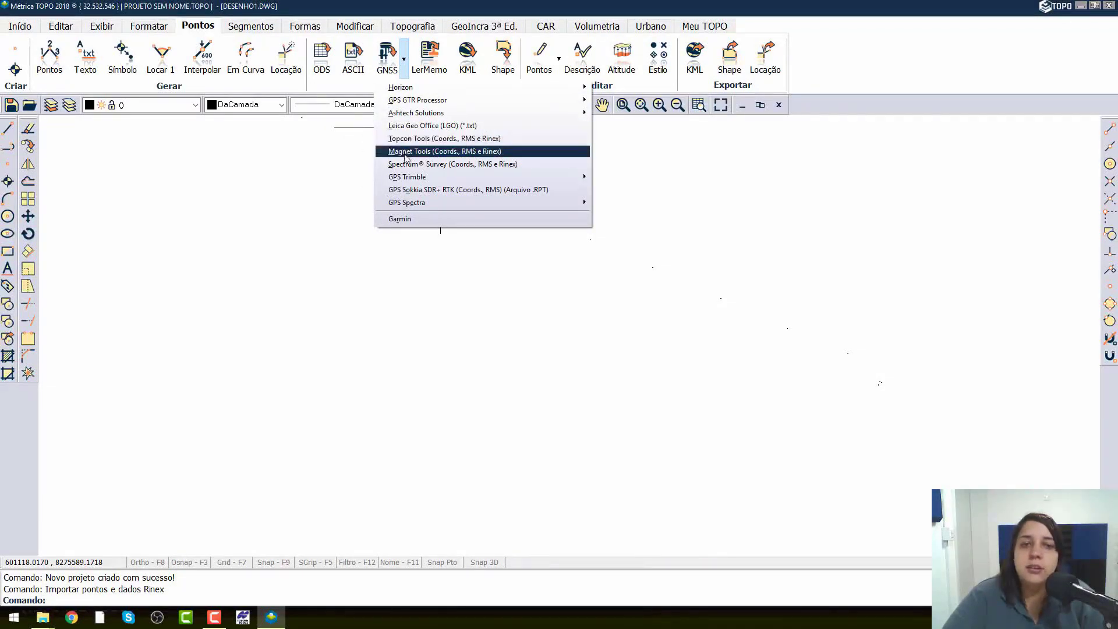
mouse_move(406, 180)
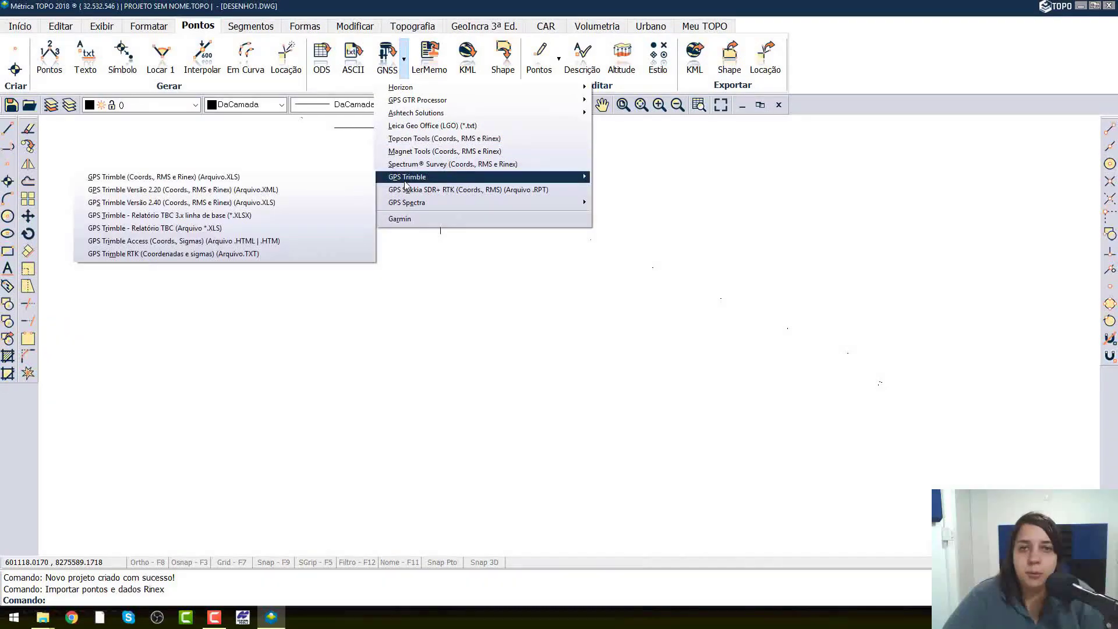
click(445, 265)
click(409, 288)
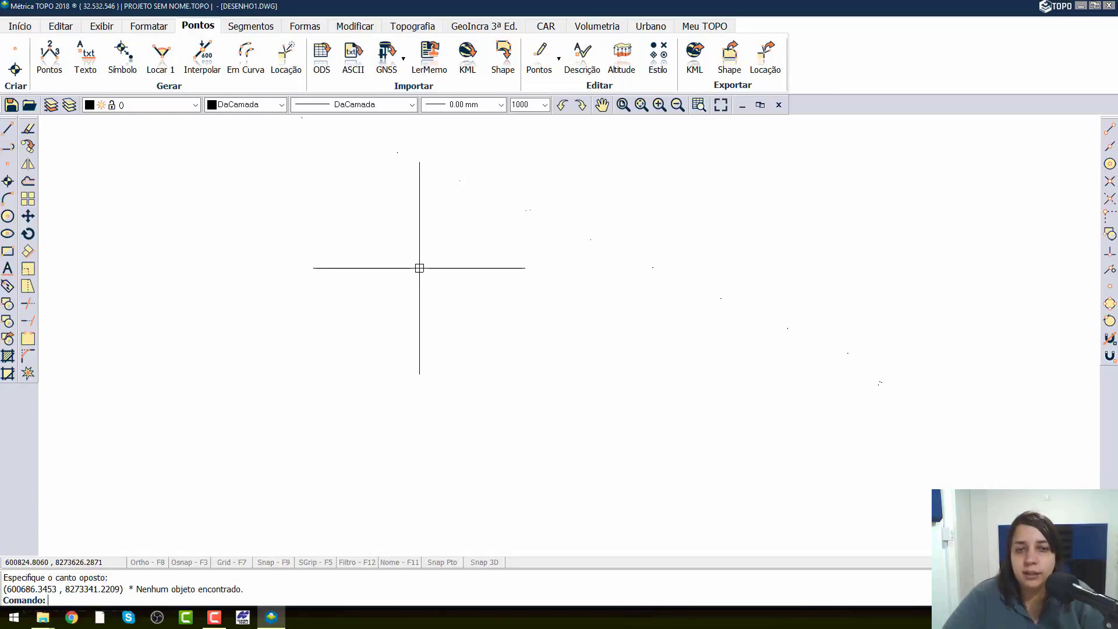
scroll(419, 268, down, 3)
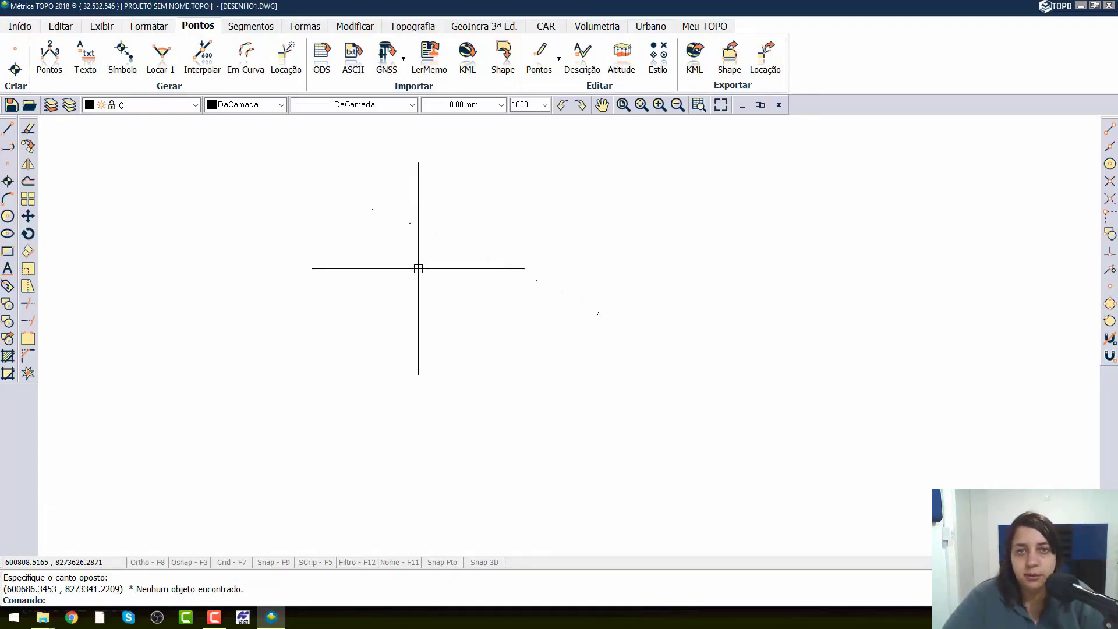
click(322, 68)
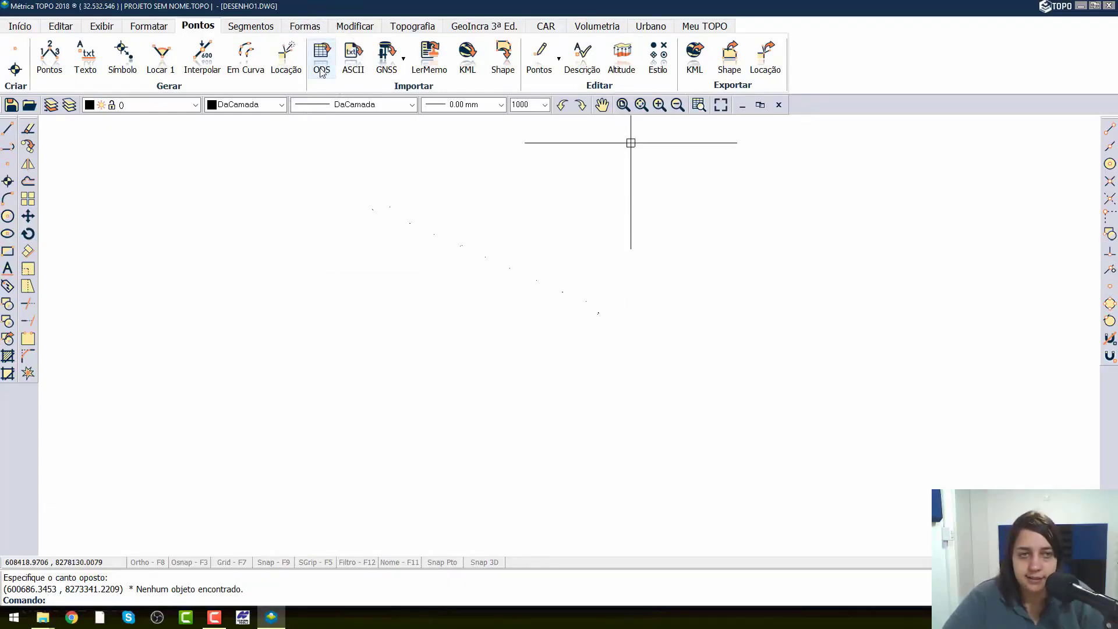
Start a new empty project to replace the one with the imported RTK points.
click(21, 27)
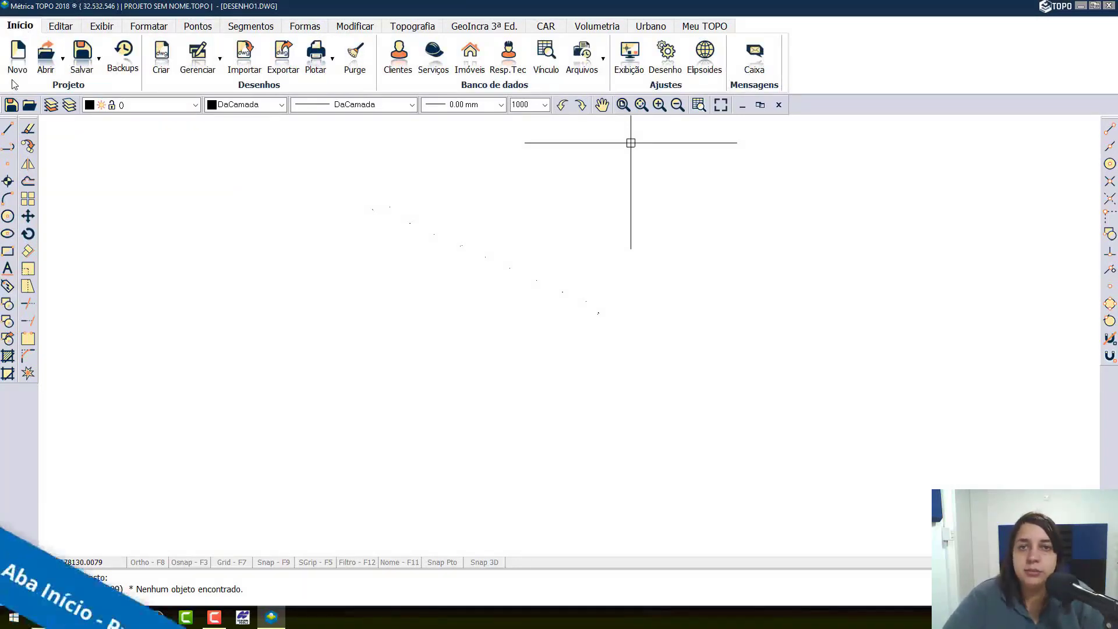
click(18, 72)
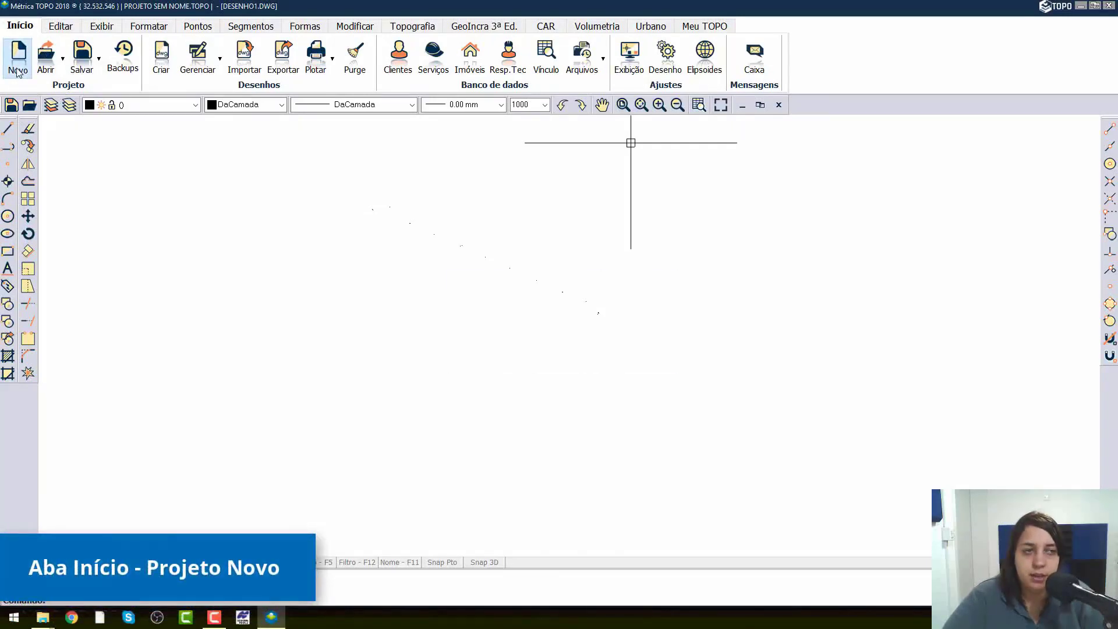
click(588, 354)
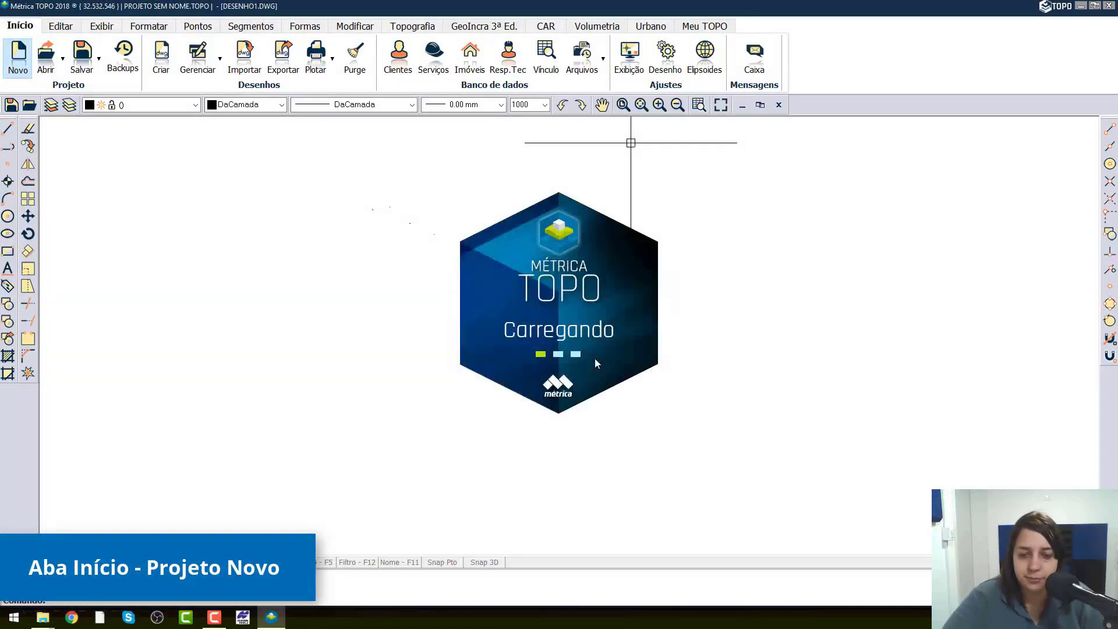
Begin saving the new project, choosing the desktop folder "Imóvel - Fazenda Cachoeira" as its location.
click(89, 60)
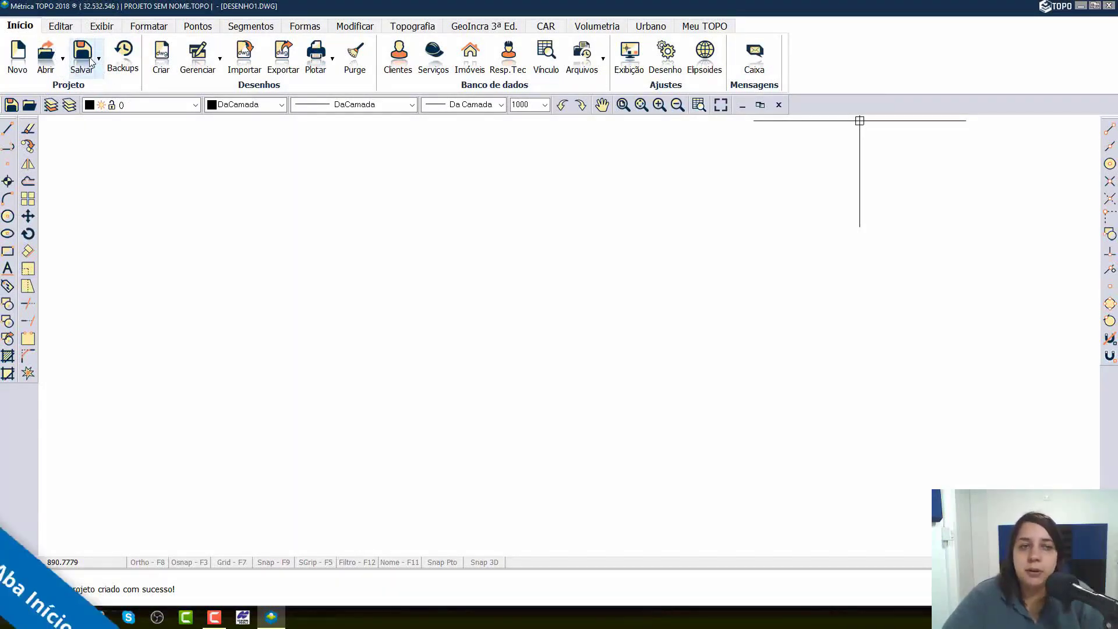
click(96, 67)
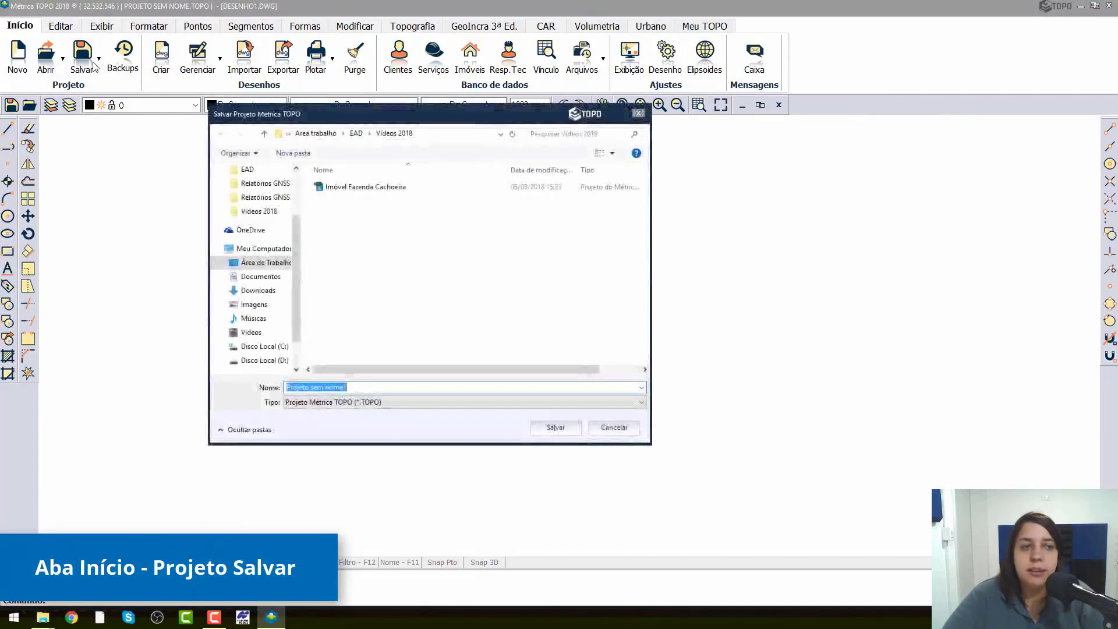
click(265, 262)
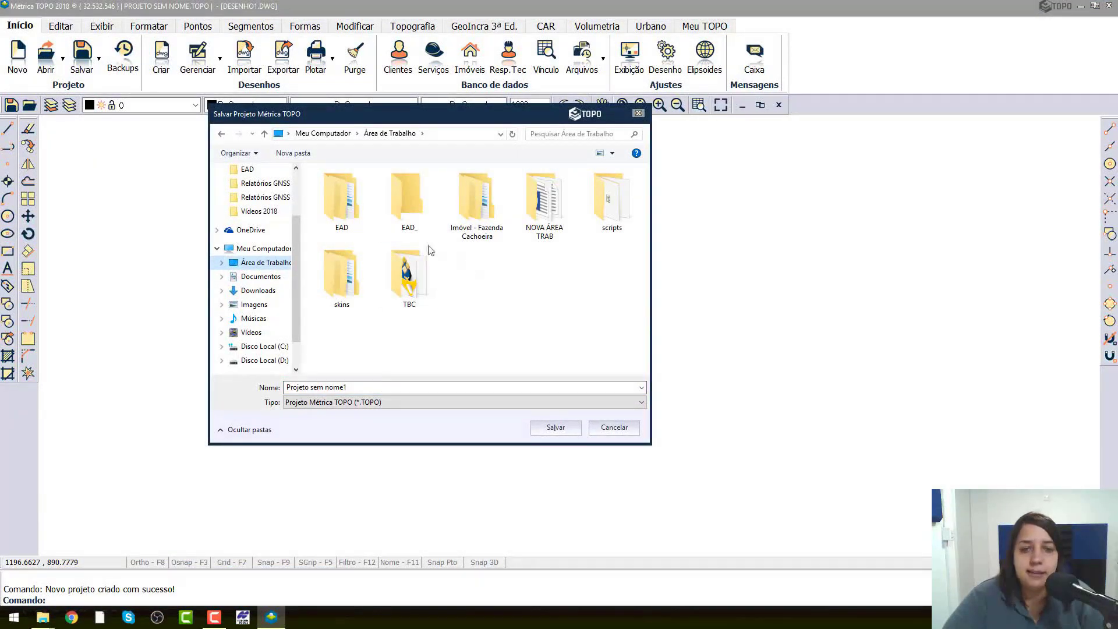
double_click(471, 220)
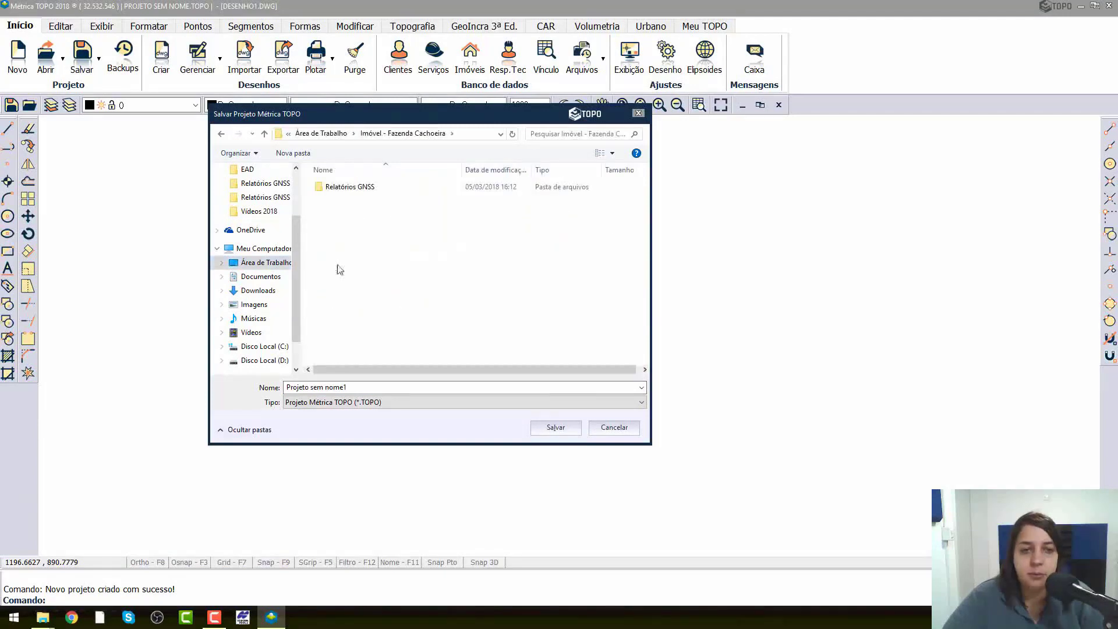
click(416, 135)
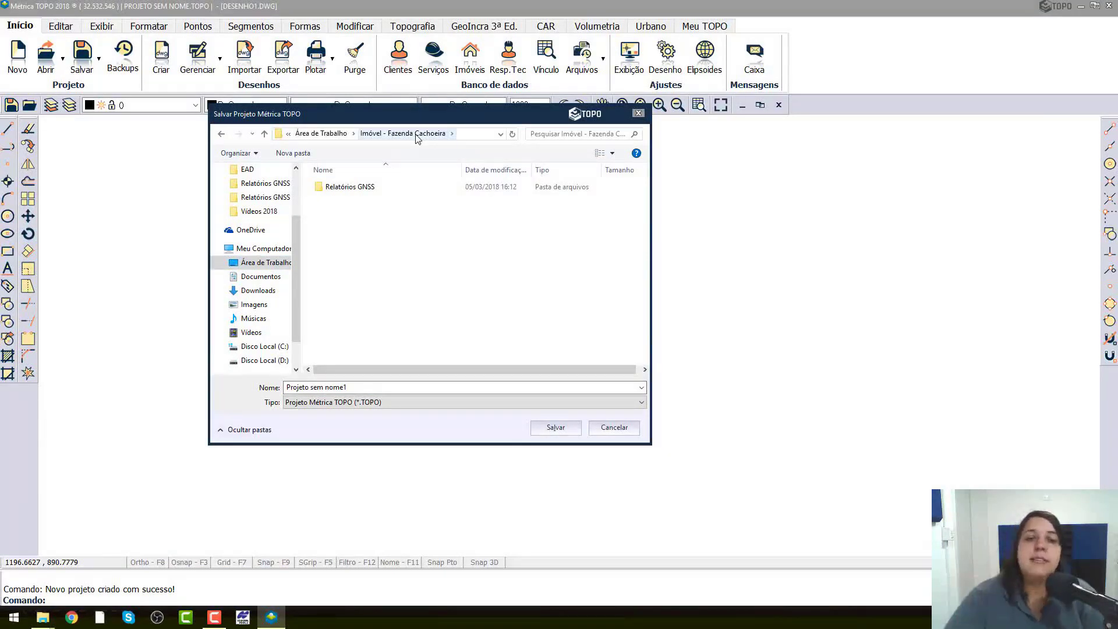
click(414, 134)
click(414, 134)
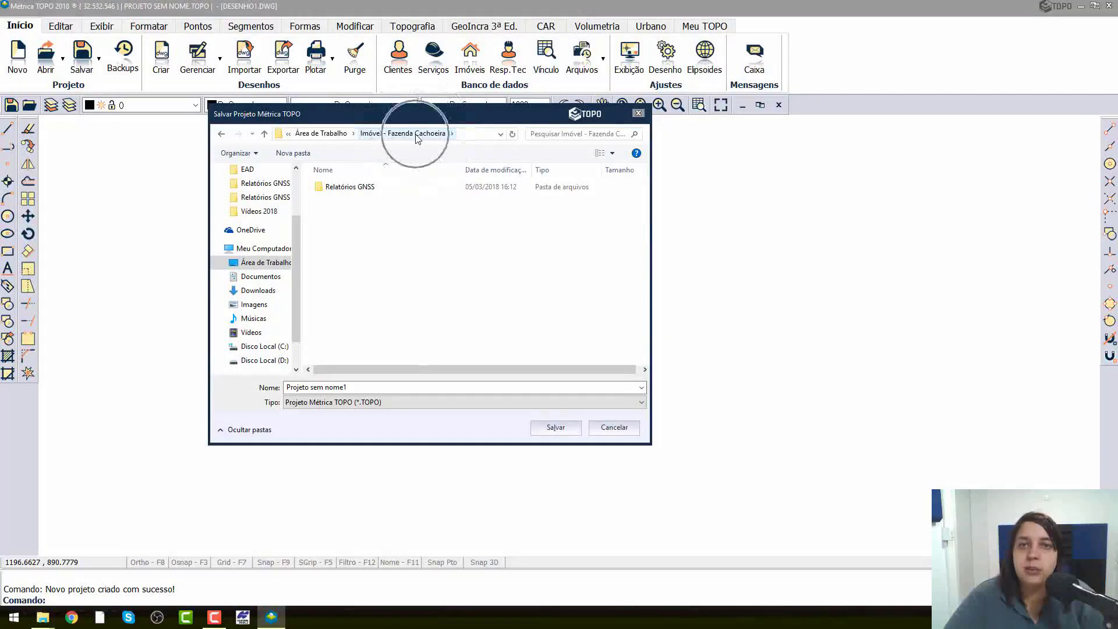
Name the project file "Geo - Fazenda Cachoeira" and save it in the Imóvel - Fazenda Cachoeira folder.
click(395, 387)
drag(399, 387, 333, 388)
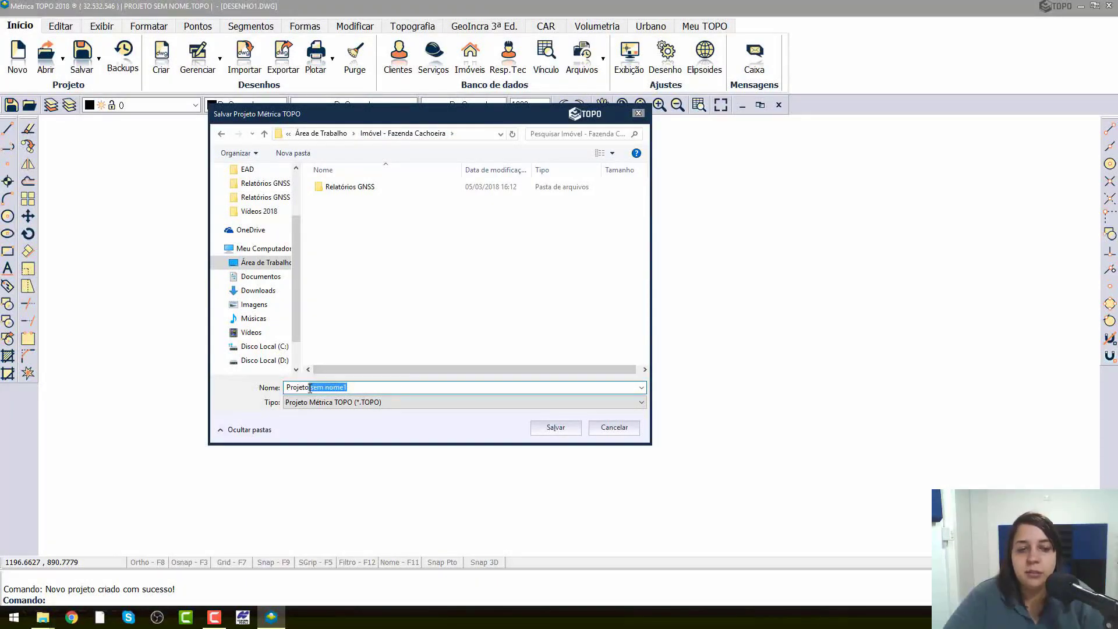
key(BackSpace)
key(BackSpace)
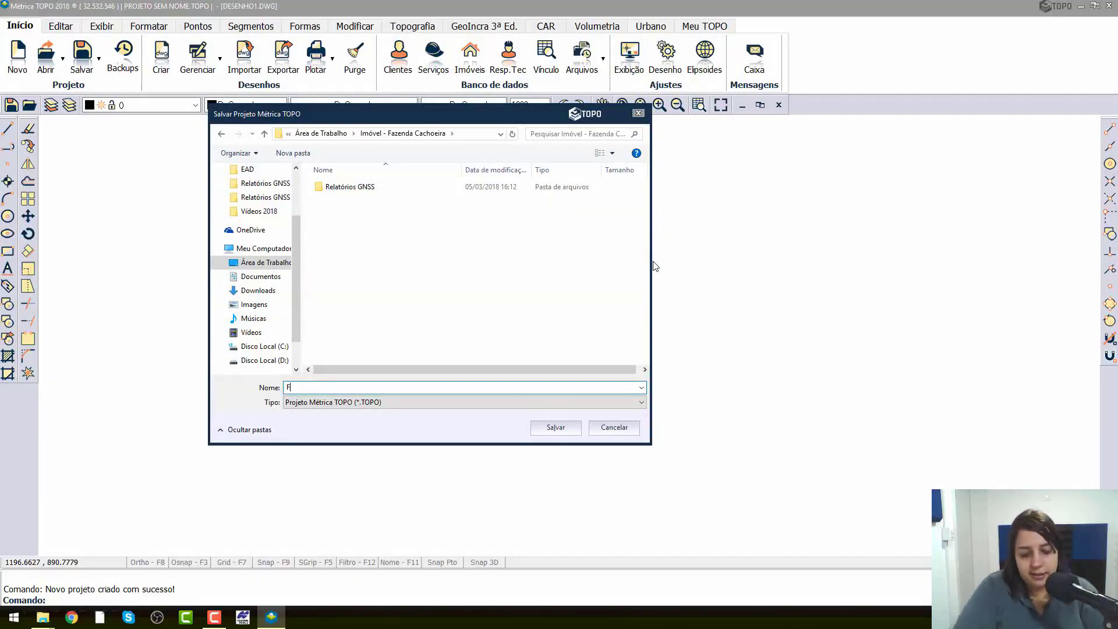
text(Geo - Fazenda Cachoeira)
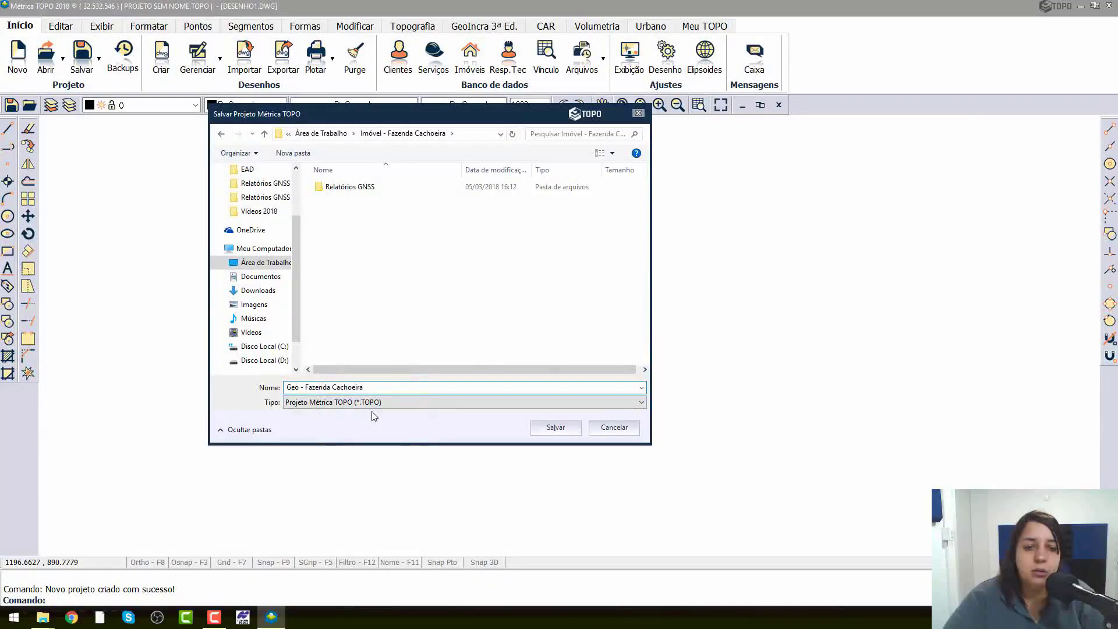
click(563, 434)
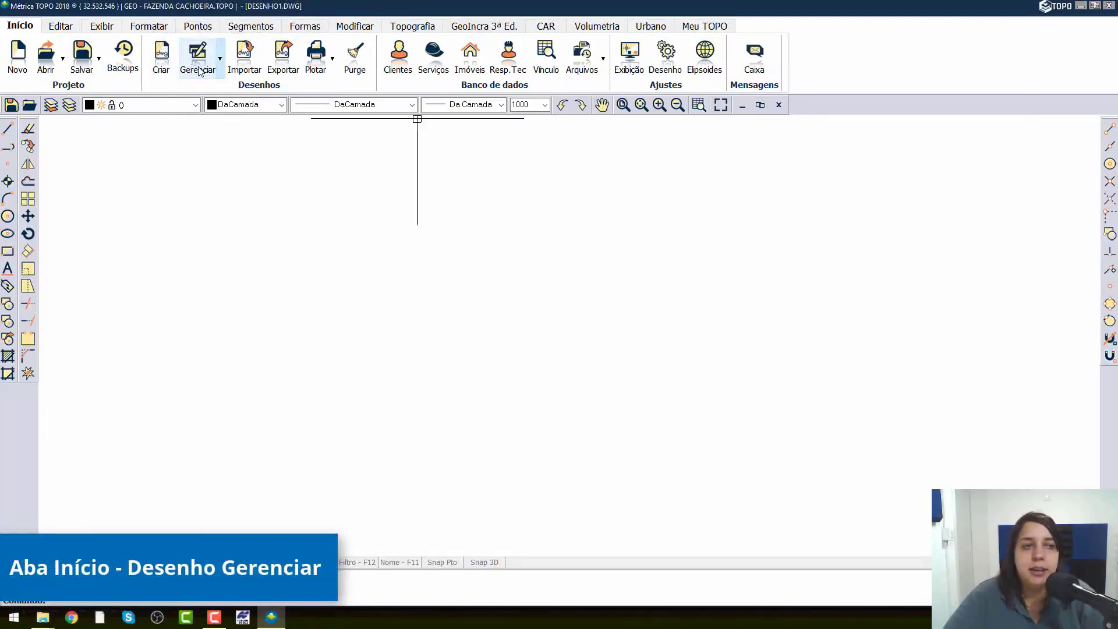
Rename the project's current drawing from its default name to "CERTIFICAÇÃO".
click(219, 71)
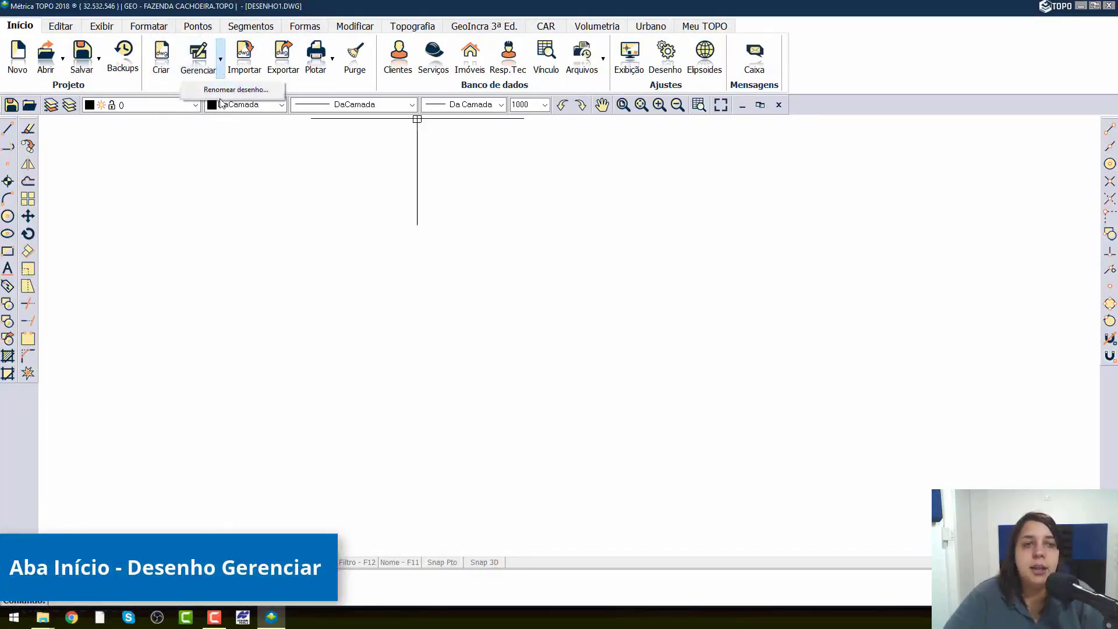
click(233, 89)
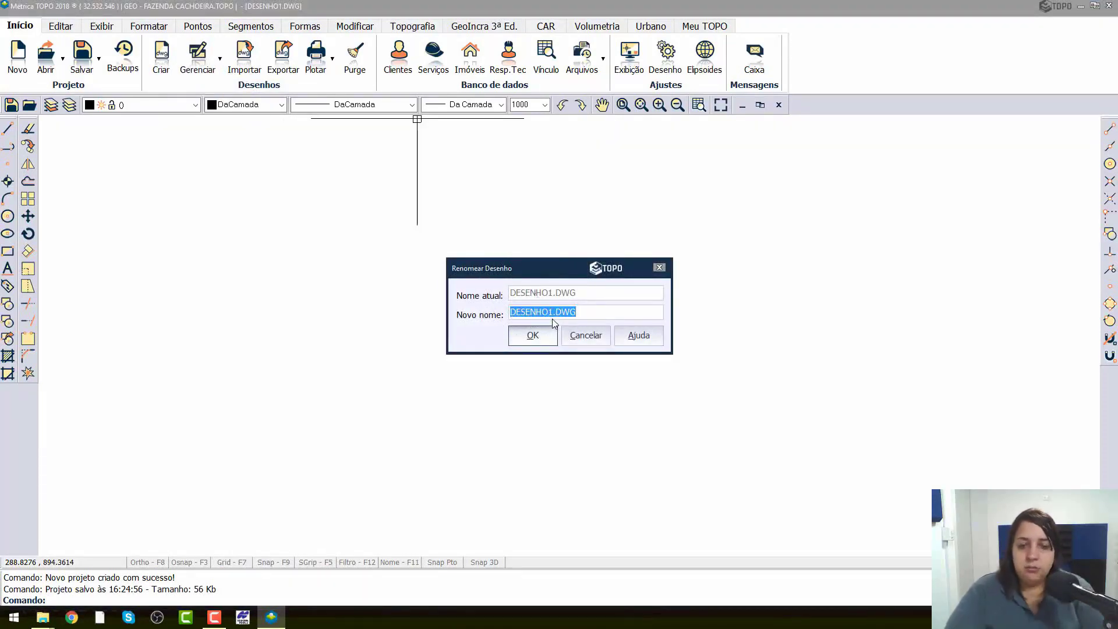
text(CERTI)
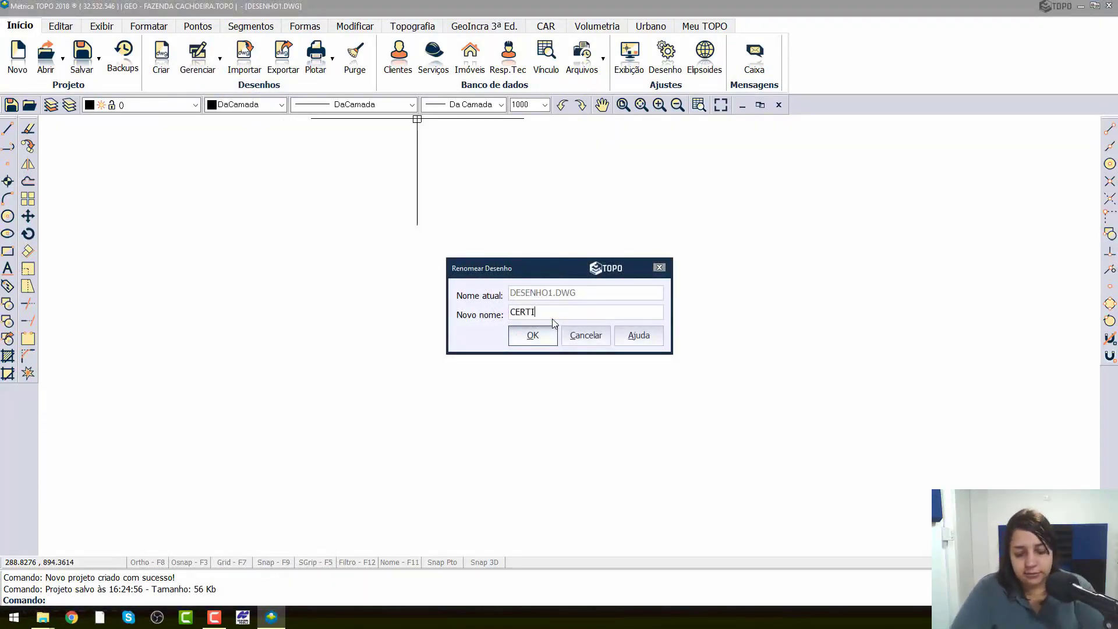
text(FICAÇÃO)
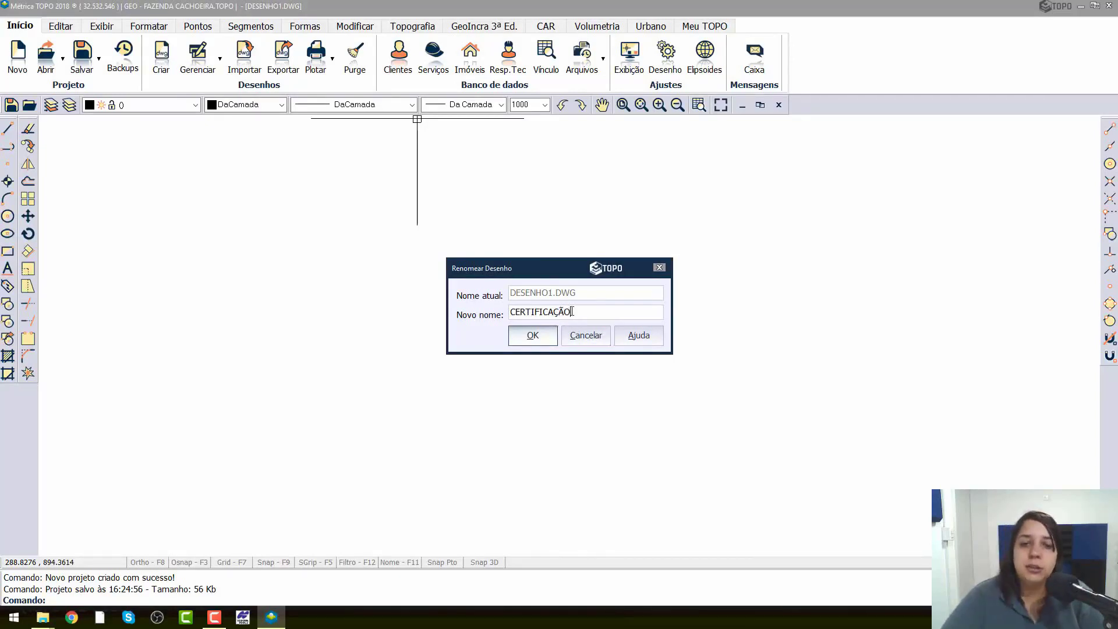
click(533, 335)
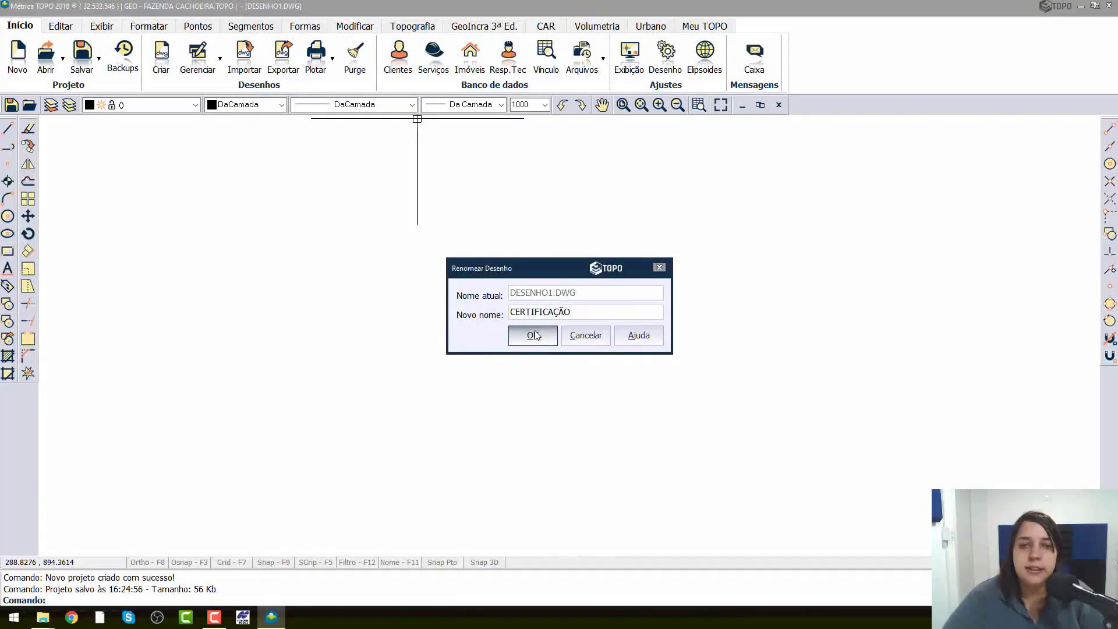
click(265, 7)
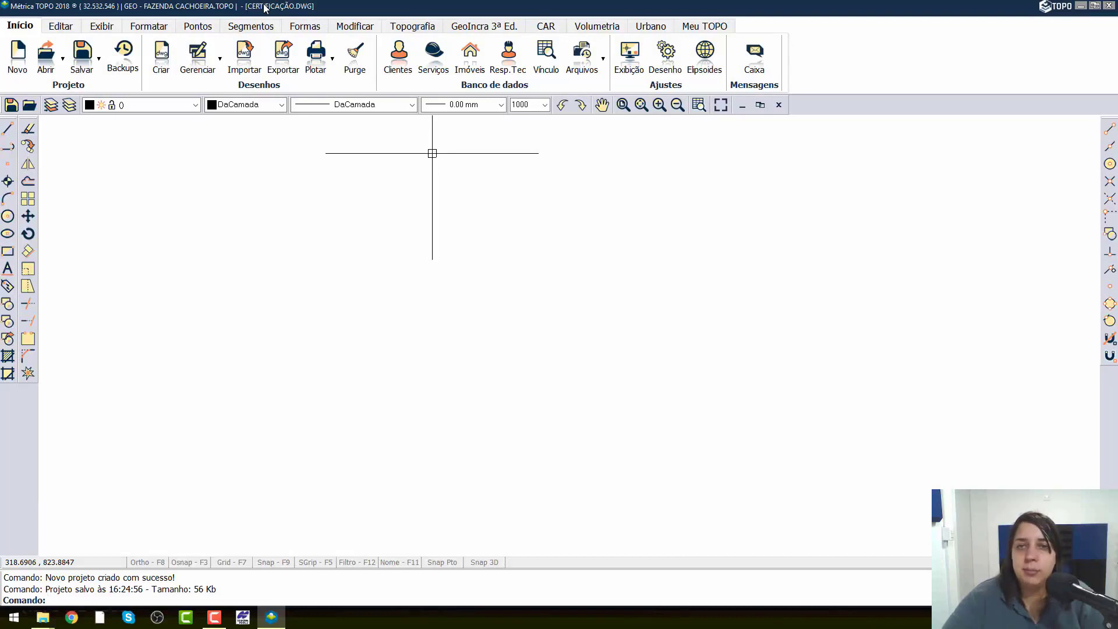
click(291, 12)
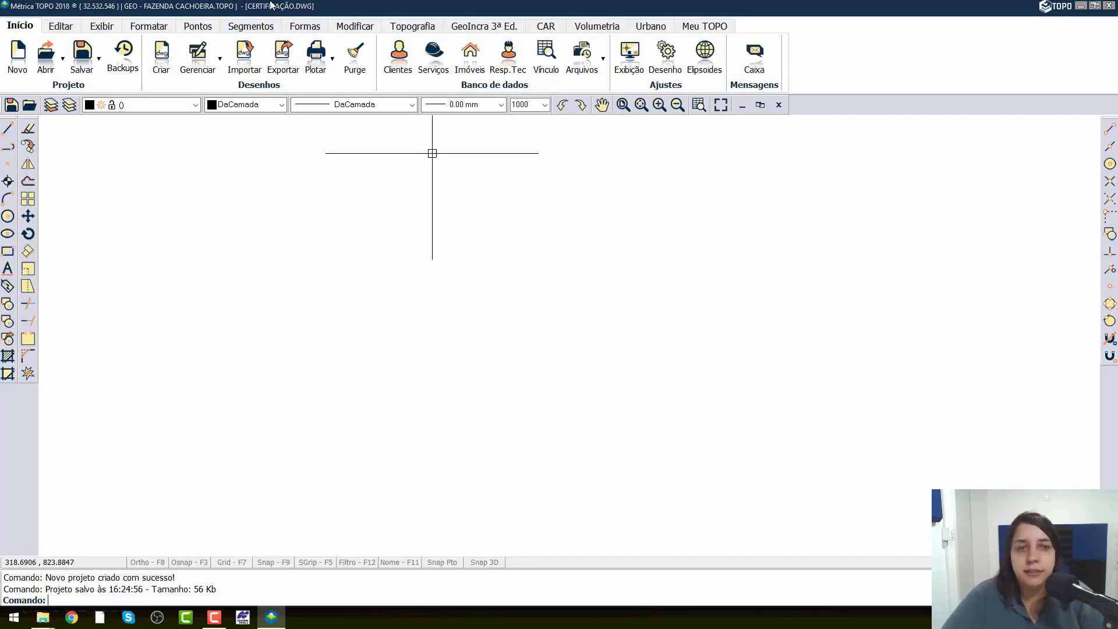
Switch to the Relatórios GNSS folder in File Explorer, examine the columns of the text file "Pontos de Levantamento", and close the file.
click(201, 31)
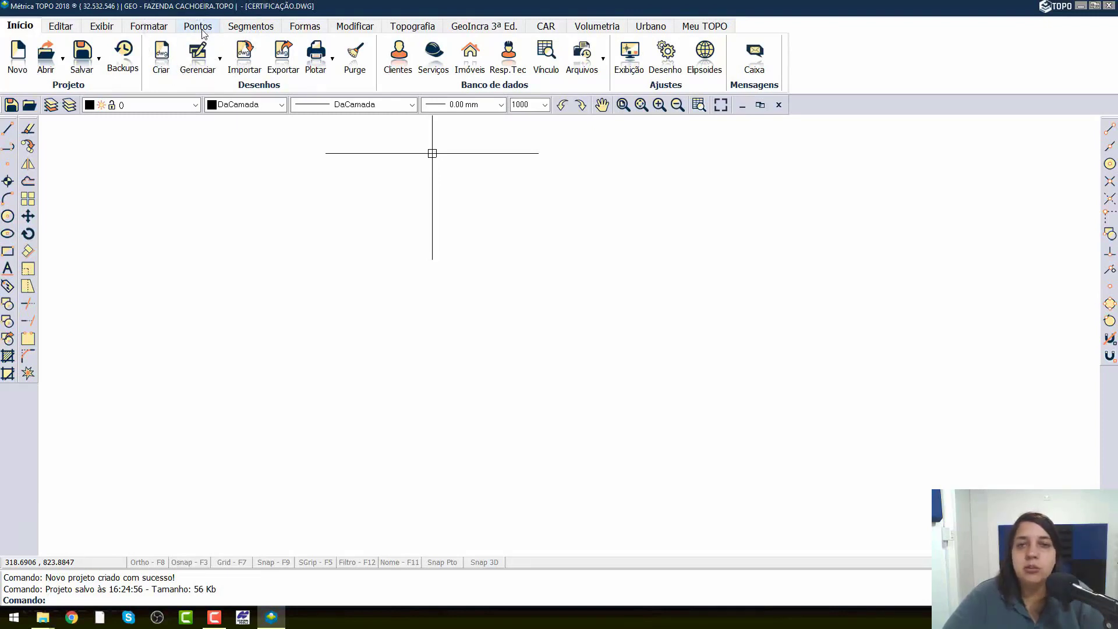
click(201, 29)
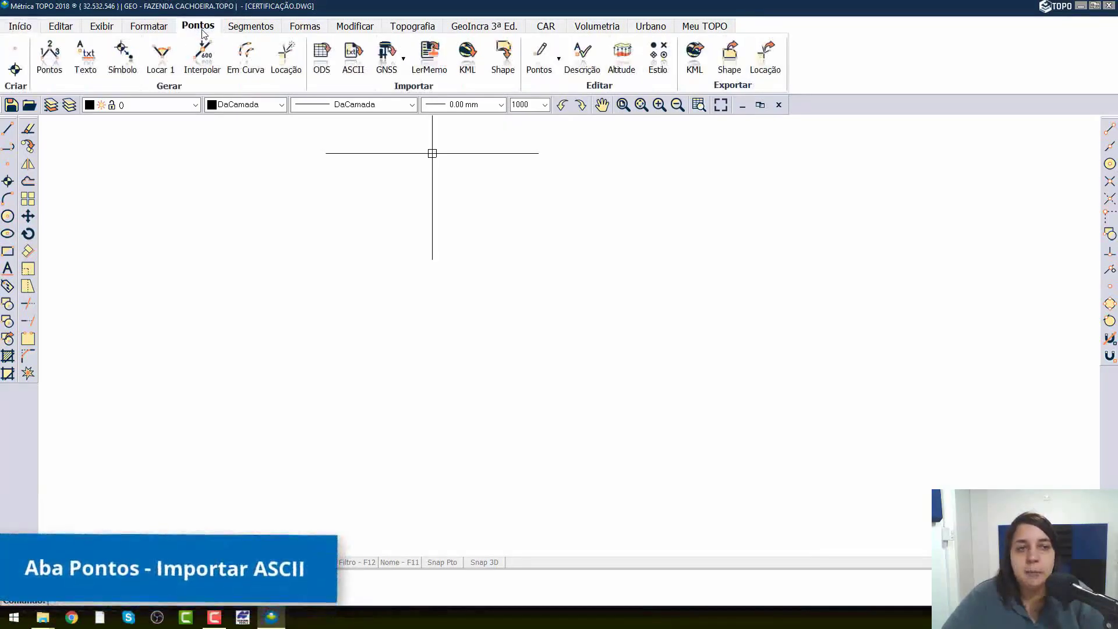
click(354, 64)
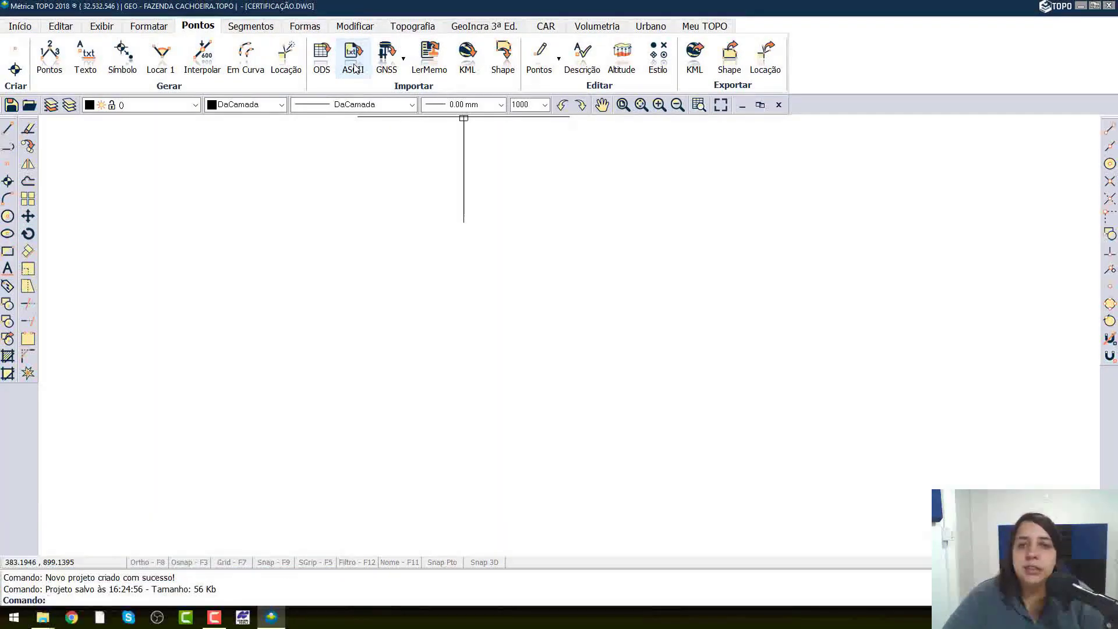
click(1080, 5)
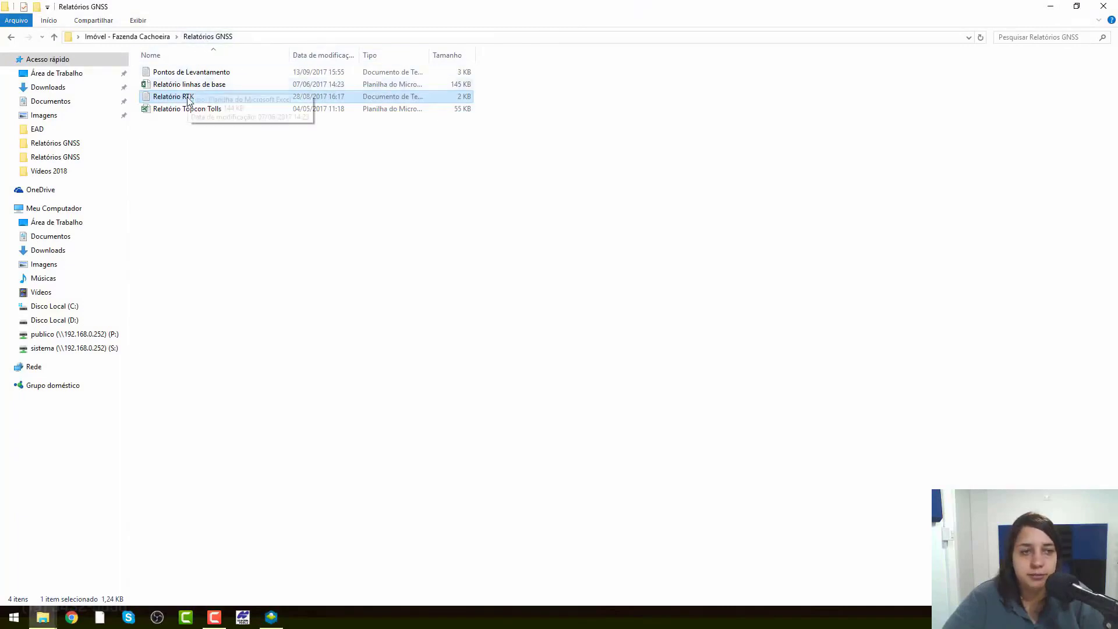
double_click(203, 72)
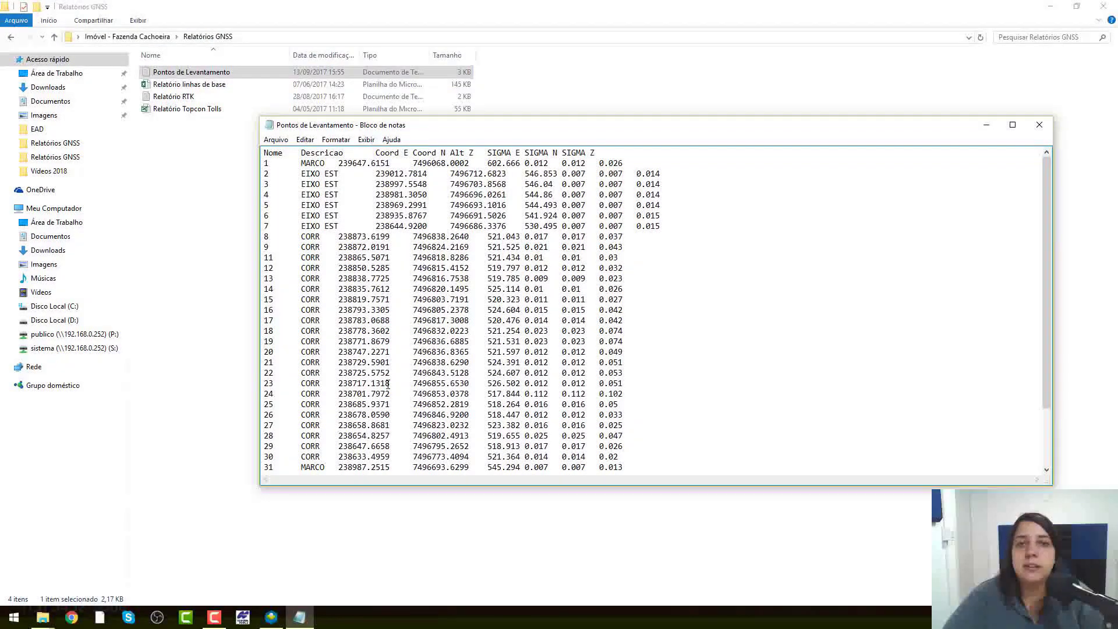
key(ctrl)
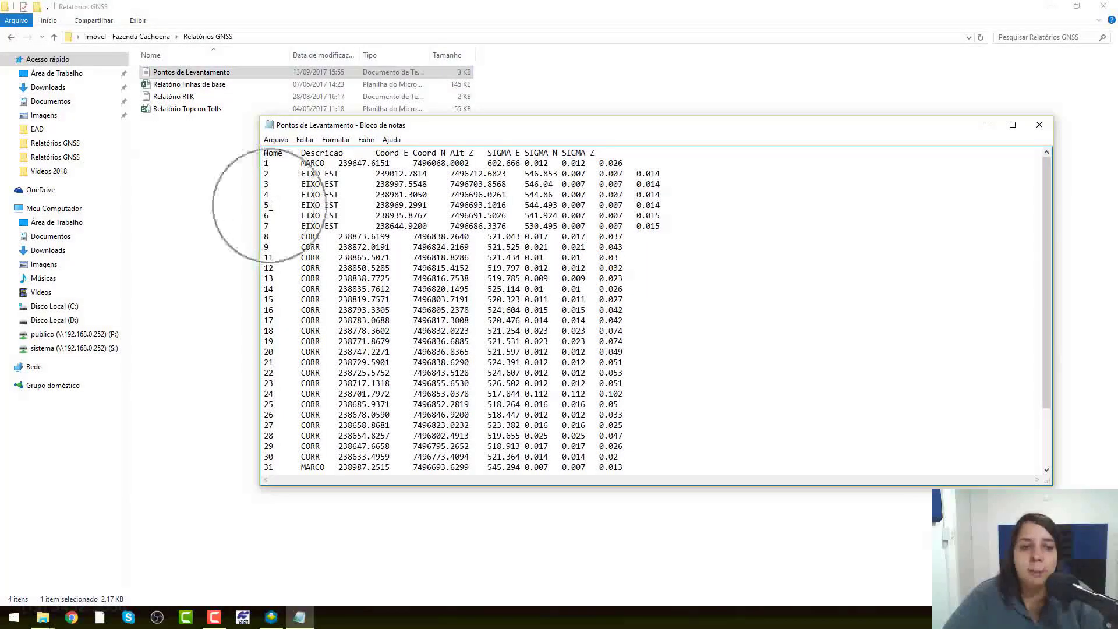
key(ctrl)
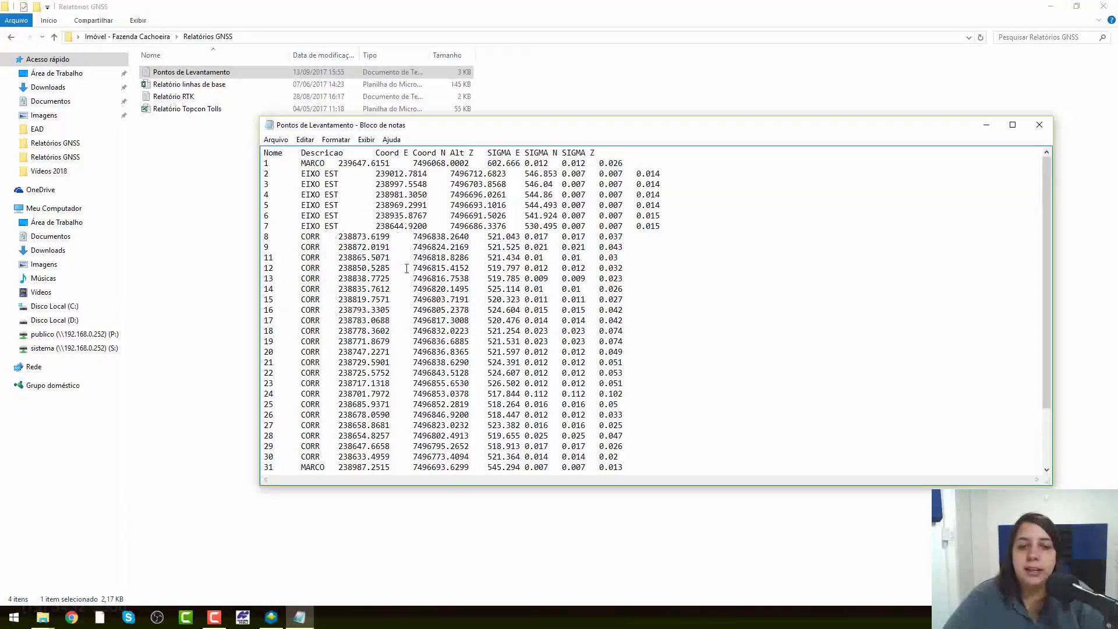
key(ctrl)
key(ctrl)
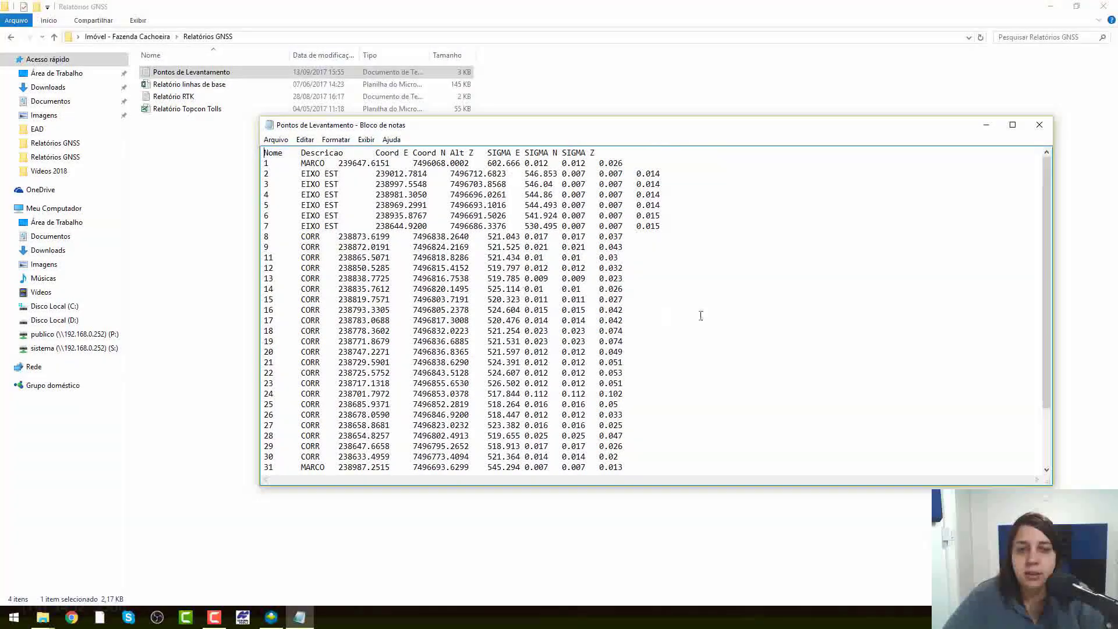
click(1050, 130)
Back in Métrica TOPO, start an ASCII point import with the file "Pontos de Levantamento" from the Relatórios GNSS folder.
click(271, 617)
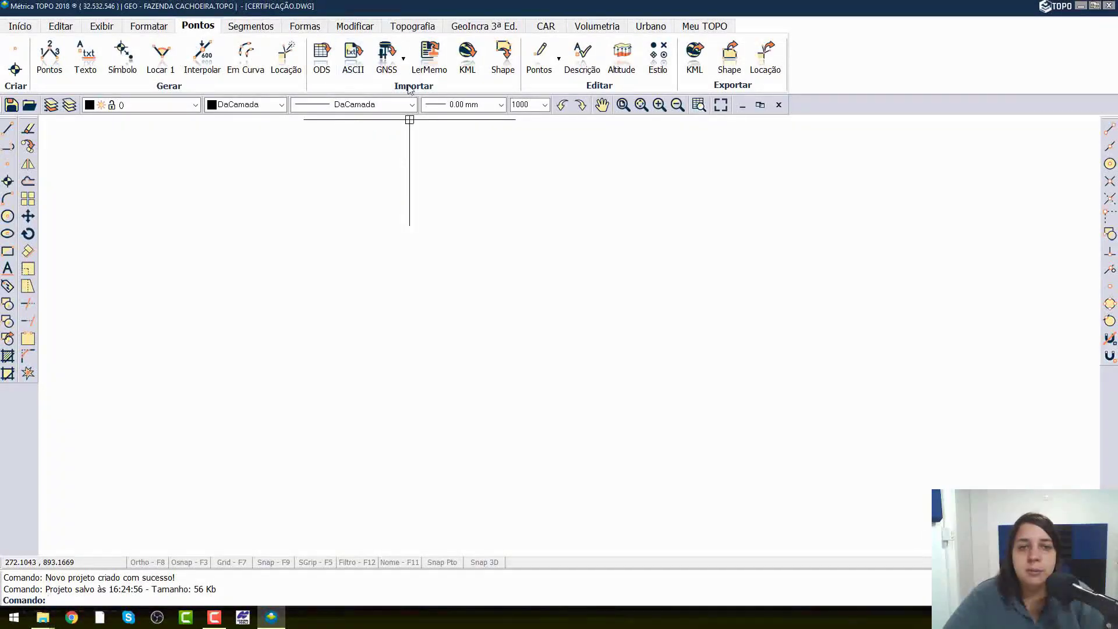
click(353, 58)
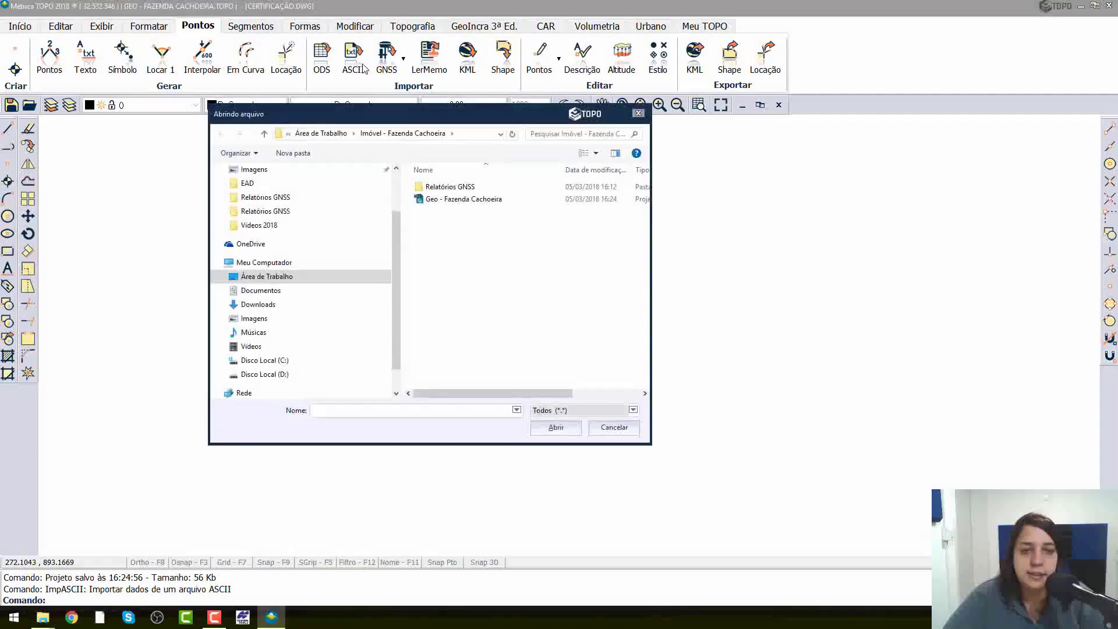
double_click(465, 187)
click(466, 187)
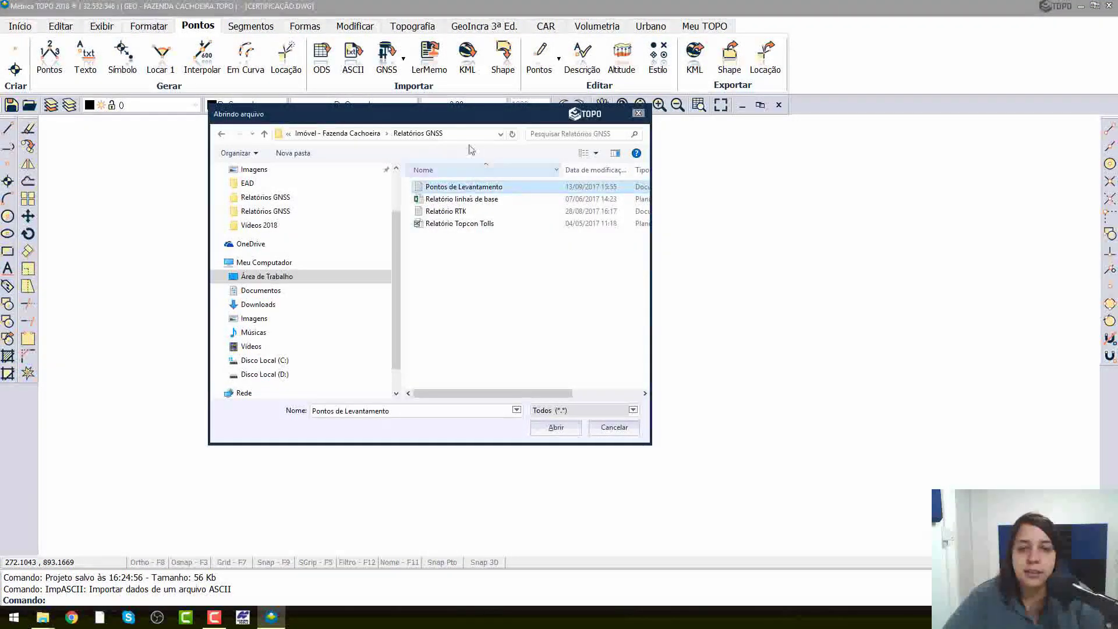
click(556, 428)
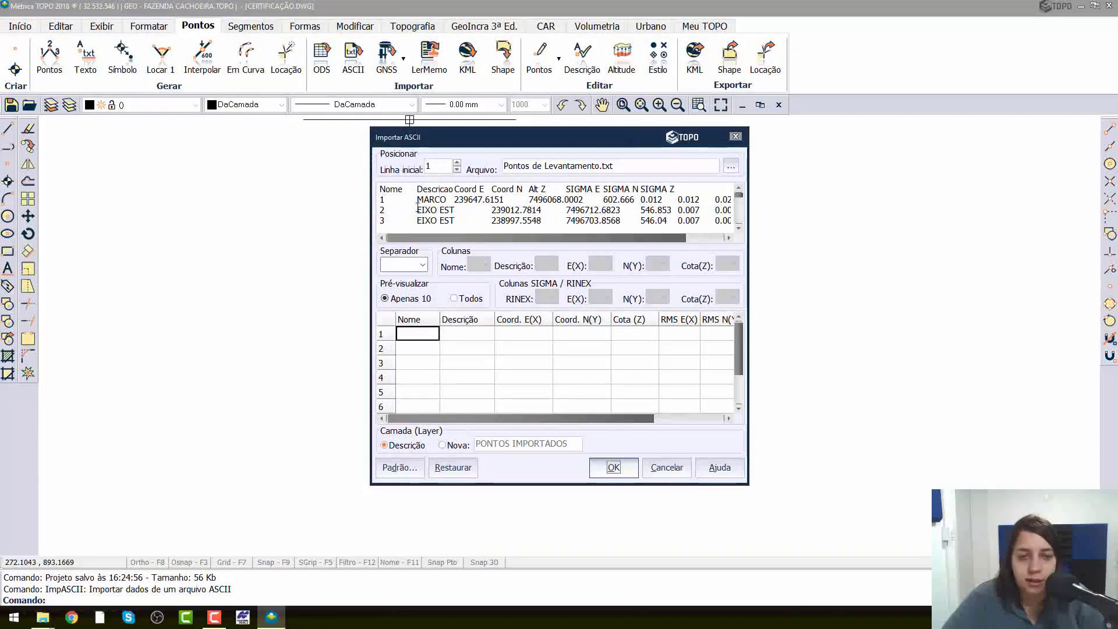
Examine the file preview in the ASCII import, checking the name, description, coordinate and sigma columns and the spacing that separates them.
key(ctrl)
key(ctrl)
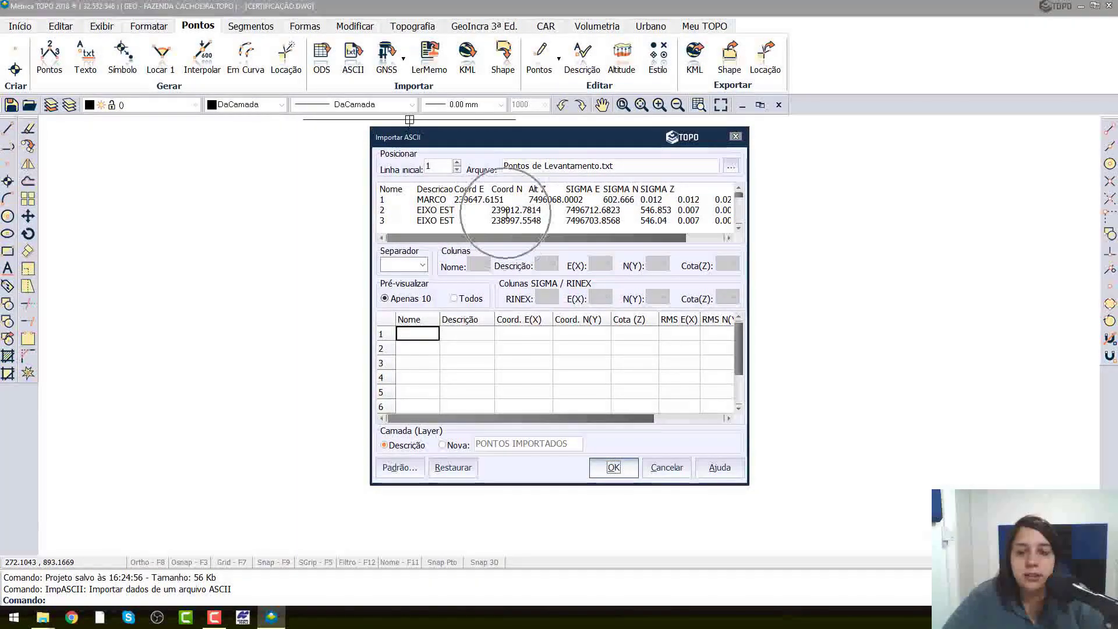
key(ctrl)
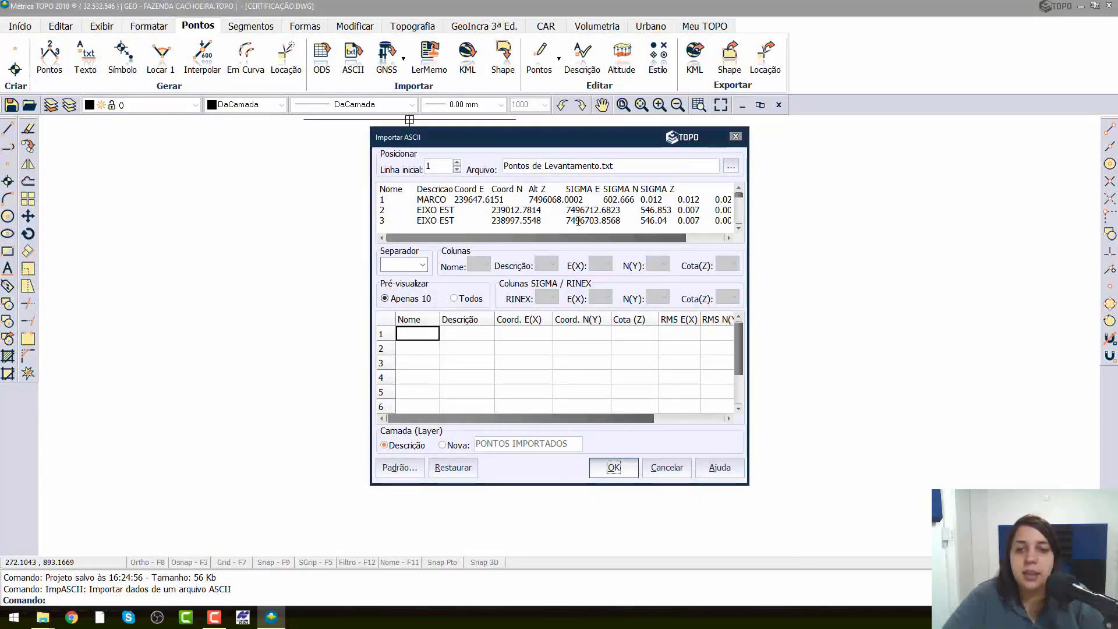
key(ctrl)
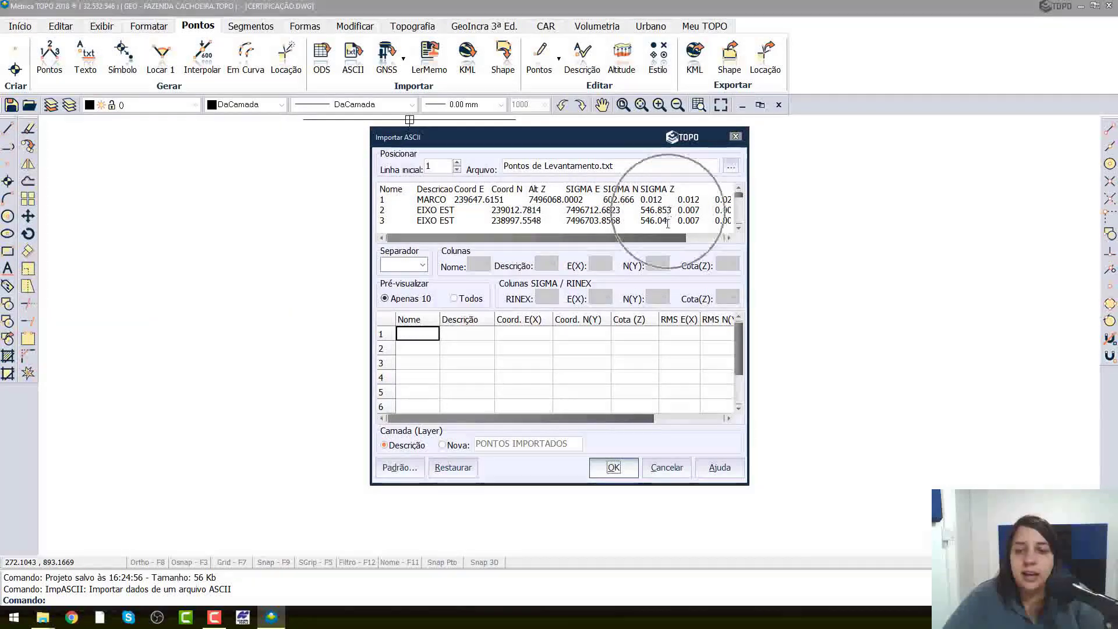
drag(666, 238, 736, 237)
key(ctrl)
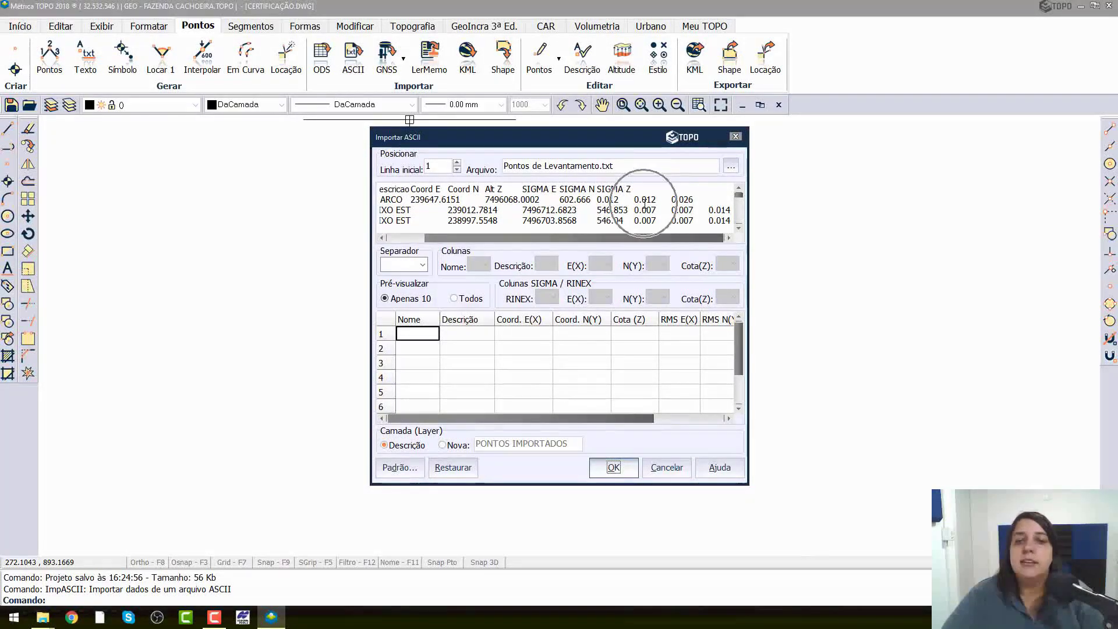
key(ctrl)
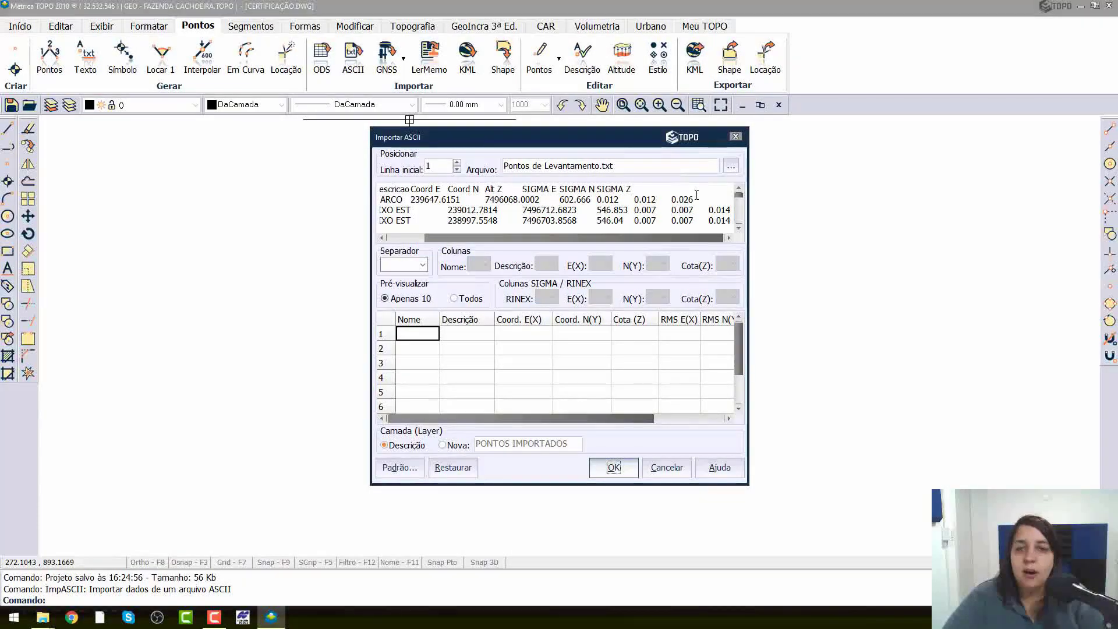
drag(466, 240, 417, 243)
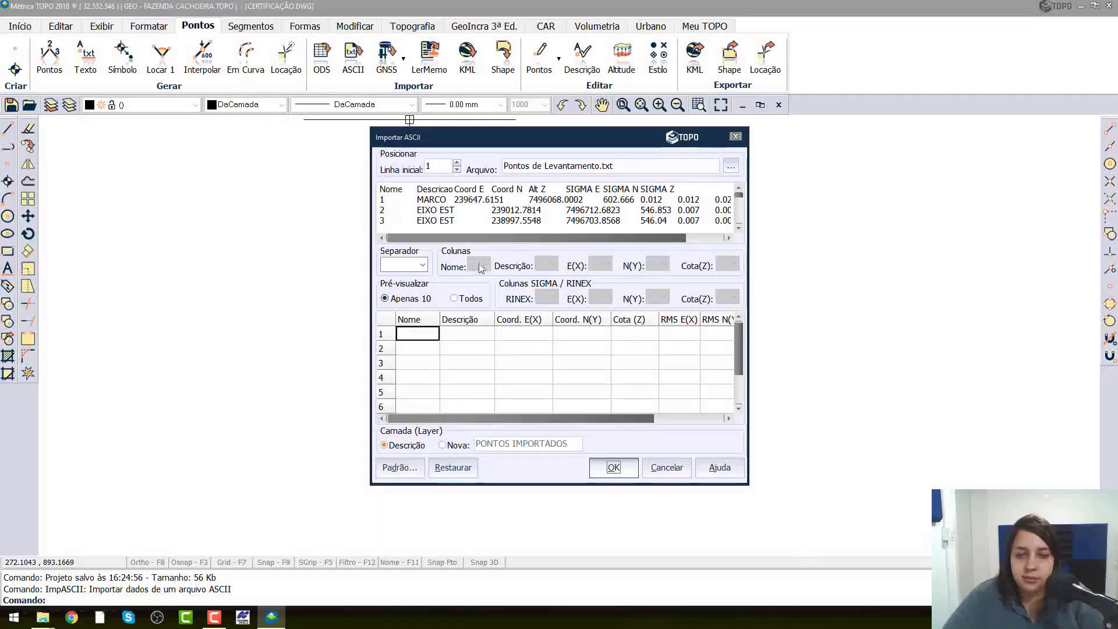
key(ctrl)
key(ctrl)
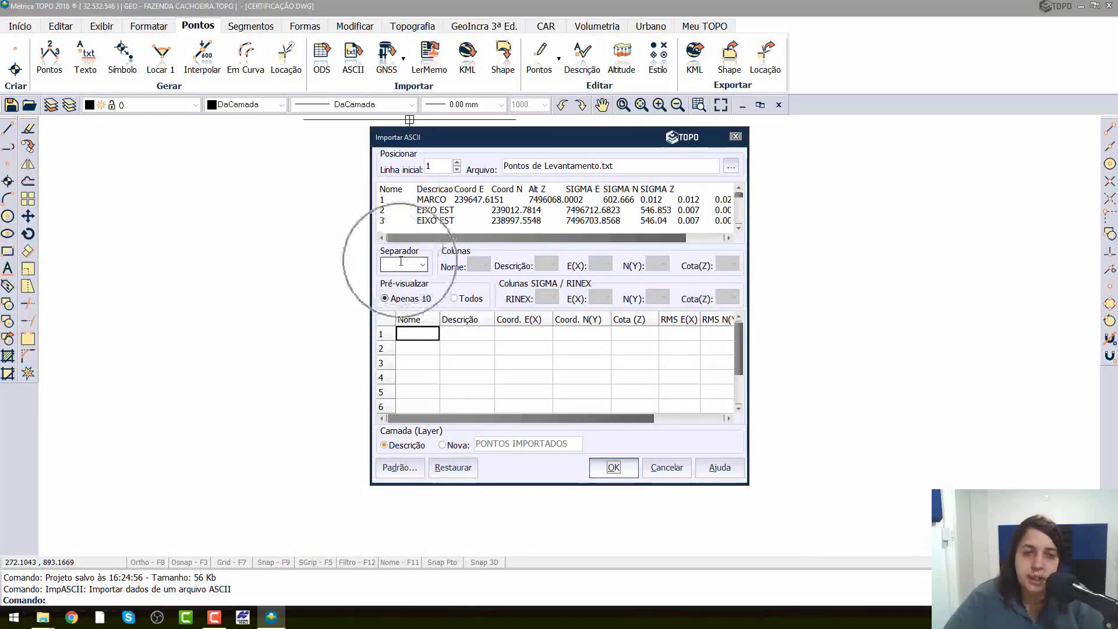
double_click(404, 211)
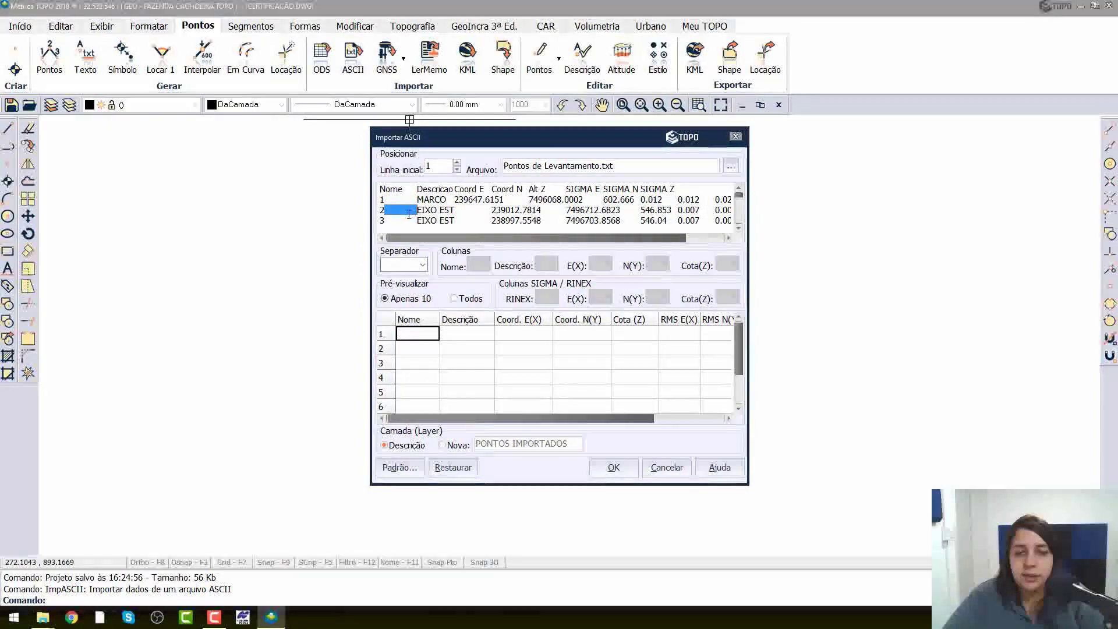
Try the comma as the column separator for the ASCII import.
click(422, 265)
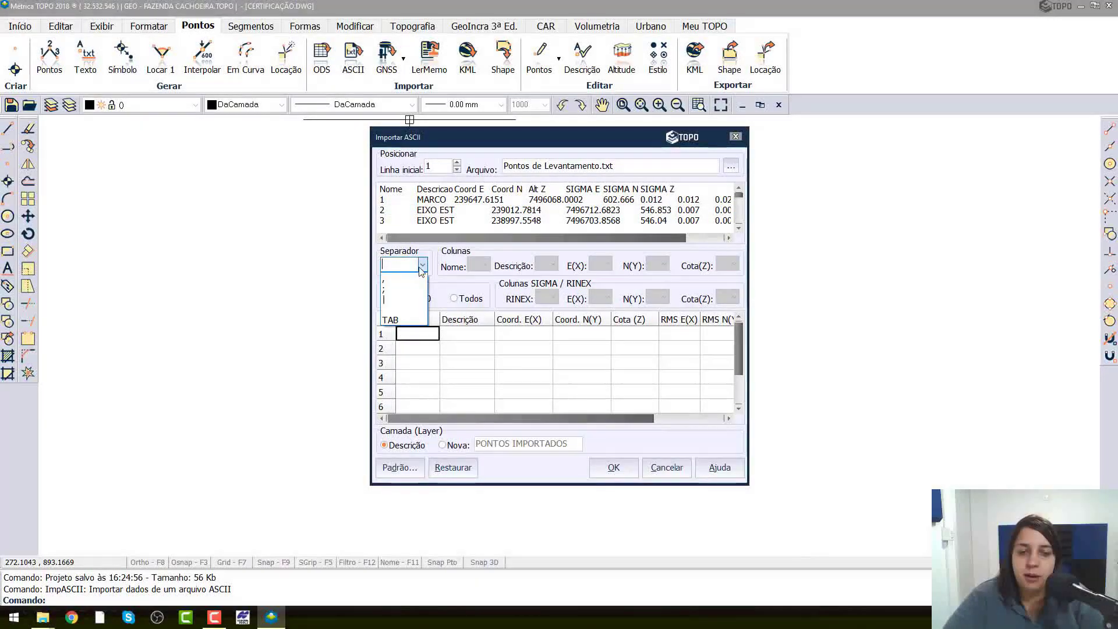
click(402, 281)
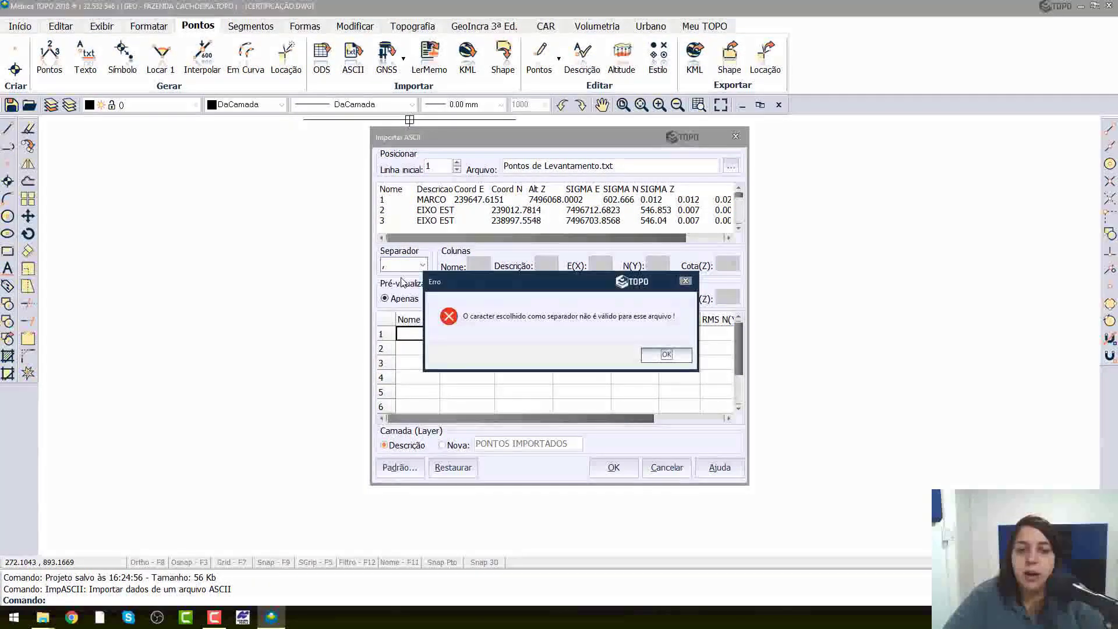
click(666, 354)
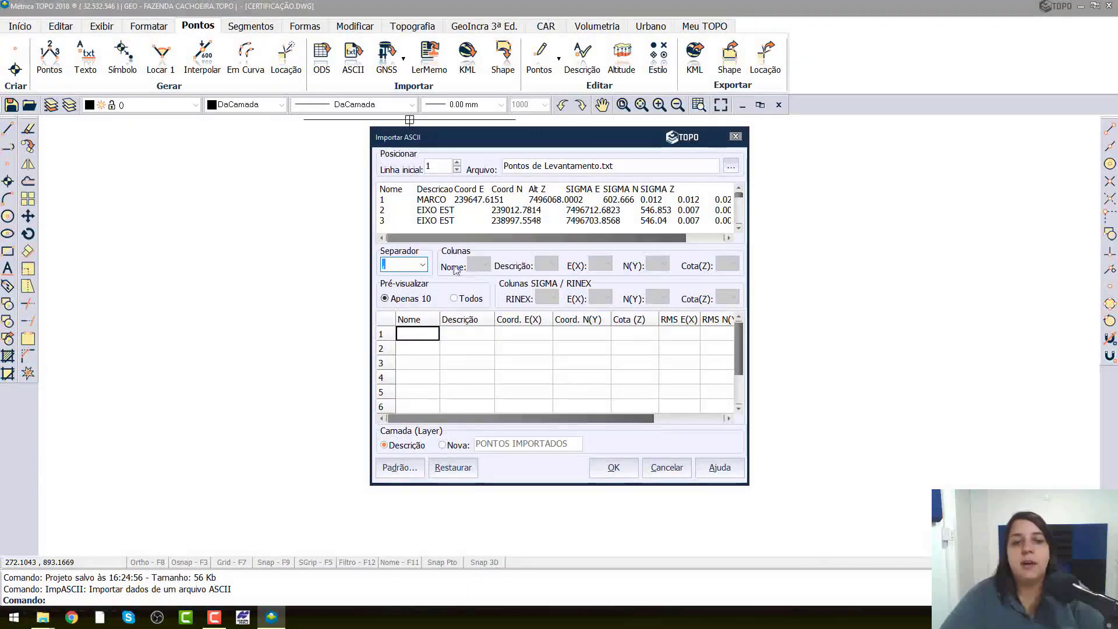
Set the ASCII import's separator to TAB, taking the point name from column 1 and the description from column 2.
click(423, 264)
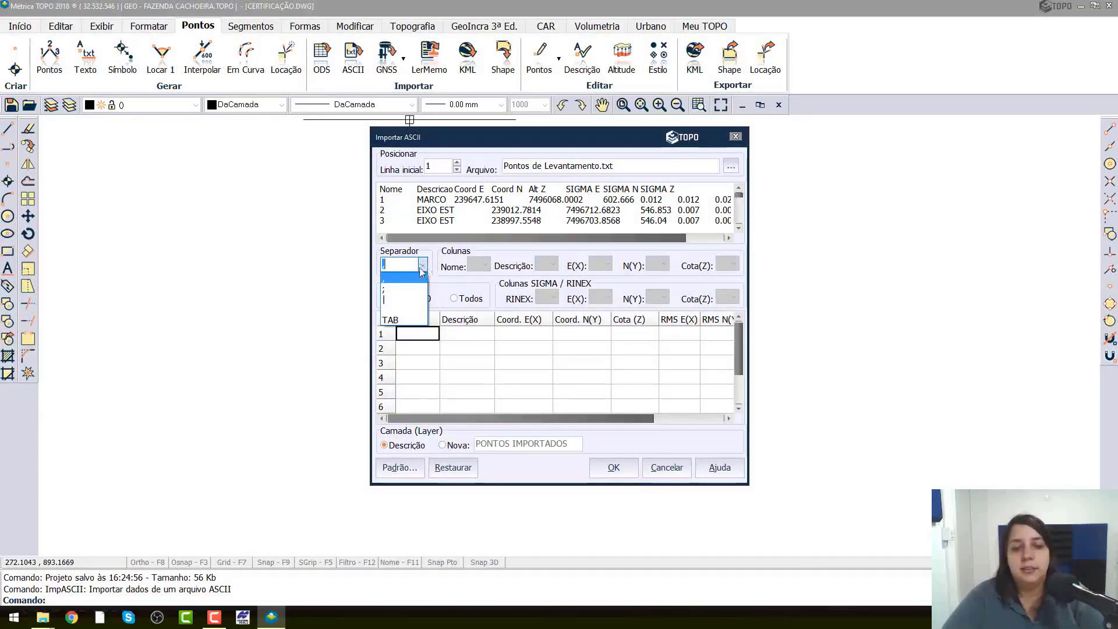
click(406, 323)
click(486, 264)
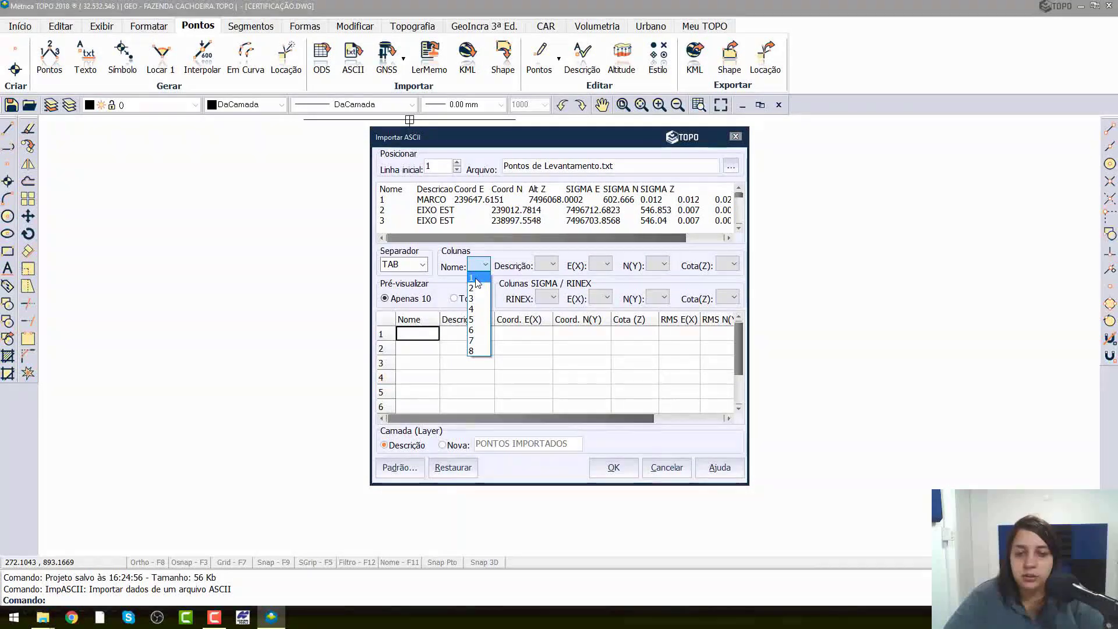
click(477, 279)
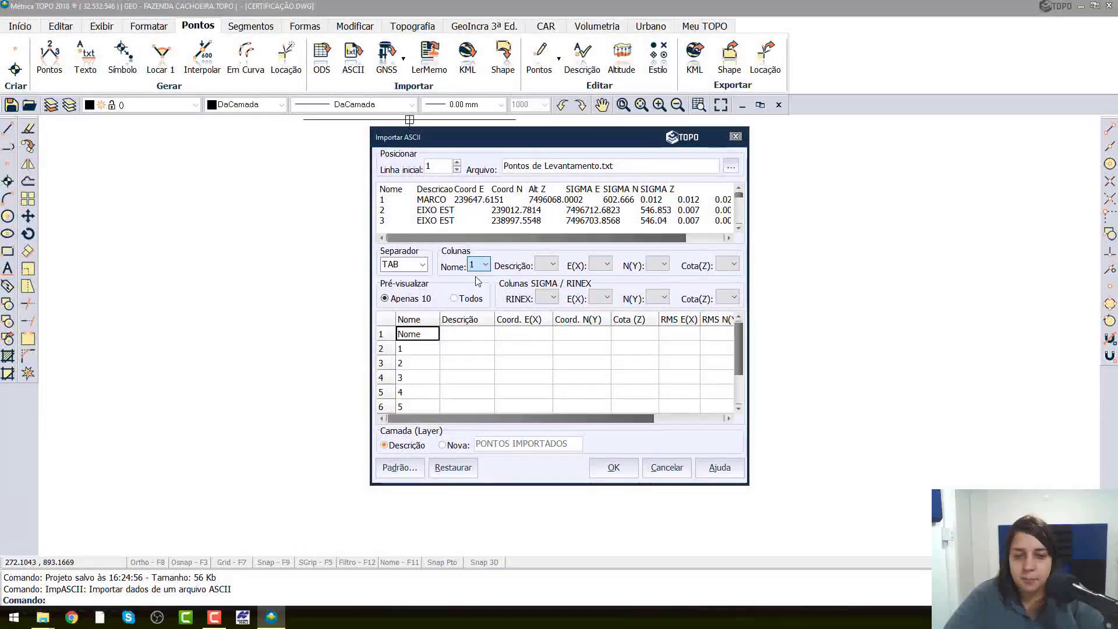
key(ctrl)
key(ctrl)
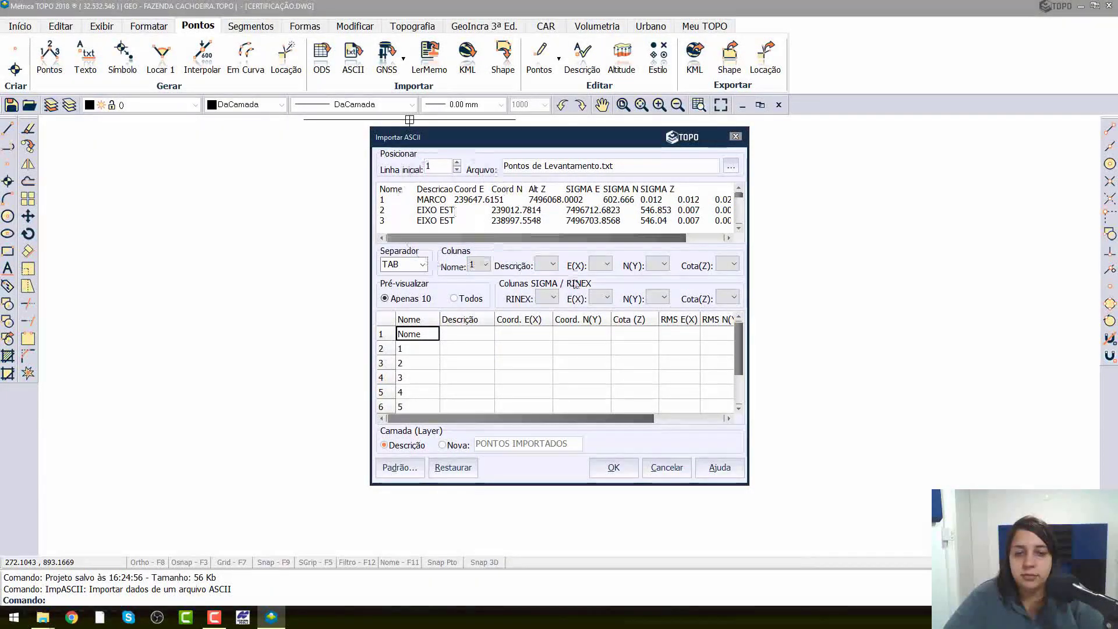
click(550, 264)
click(544, 287)
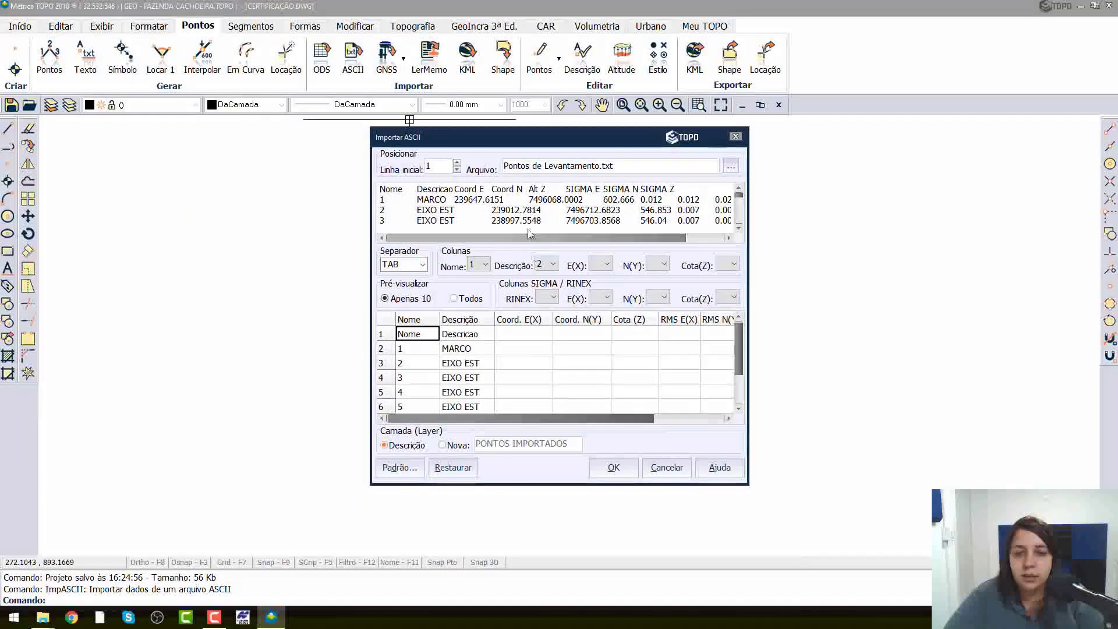
Map the ASCII import's coordinates: E(X) to column 3, N(Y) to column 4 and Cota(Z) to column 5.
click(601, 263)
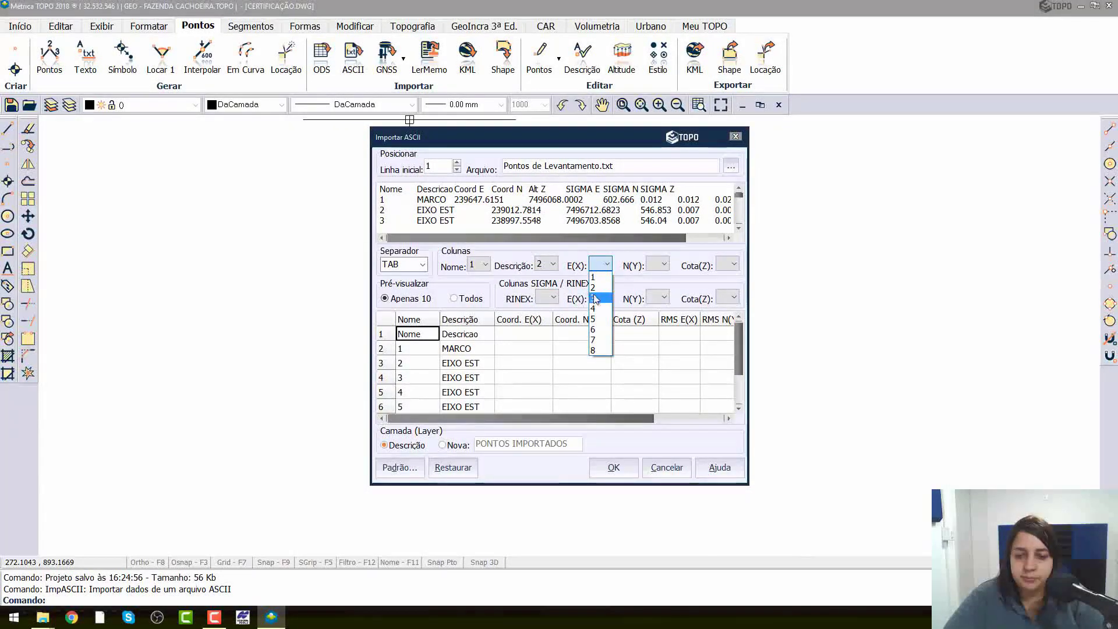
click(596, 295)
click(664, 264)
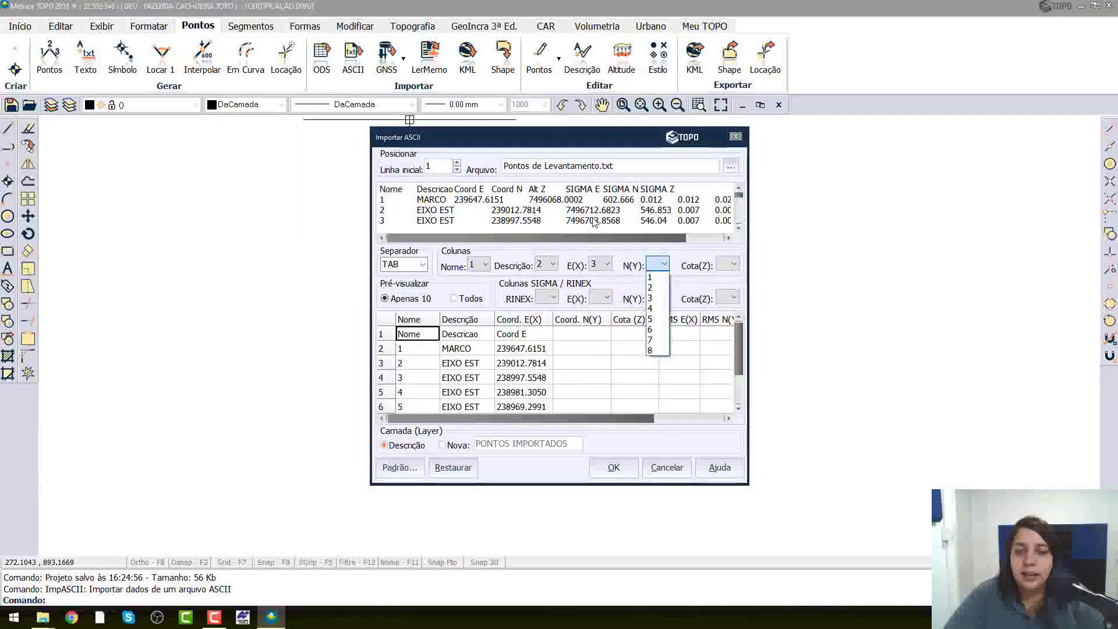
click(650, 308)
click(727, 265)
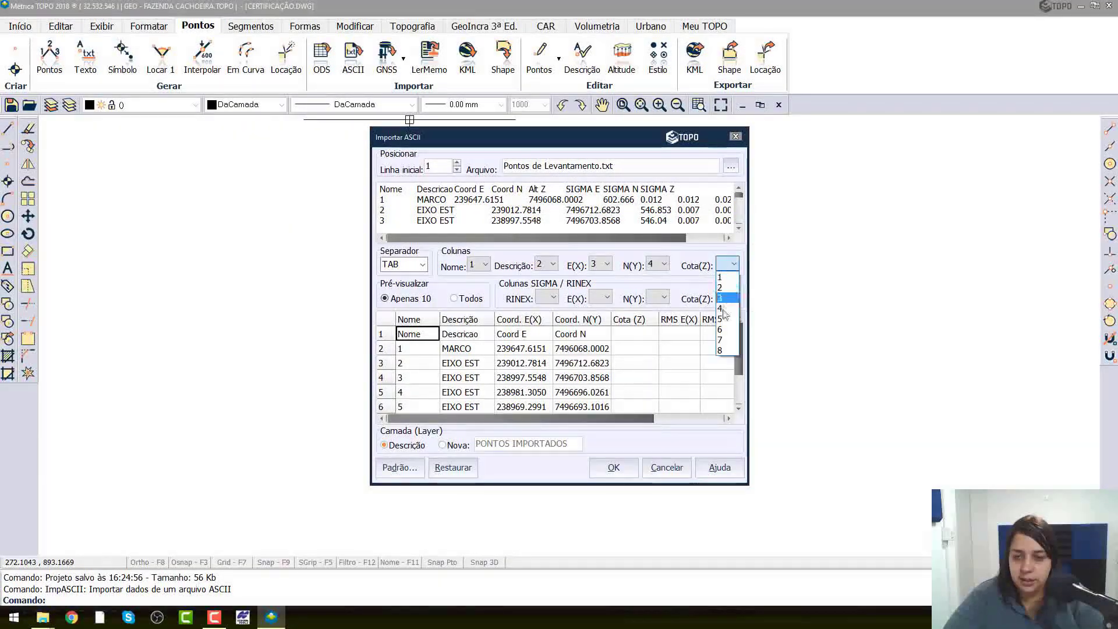
click(725, 319)
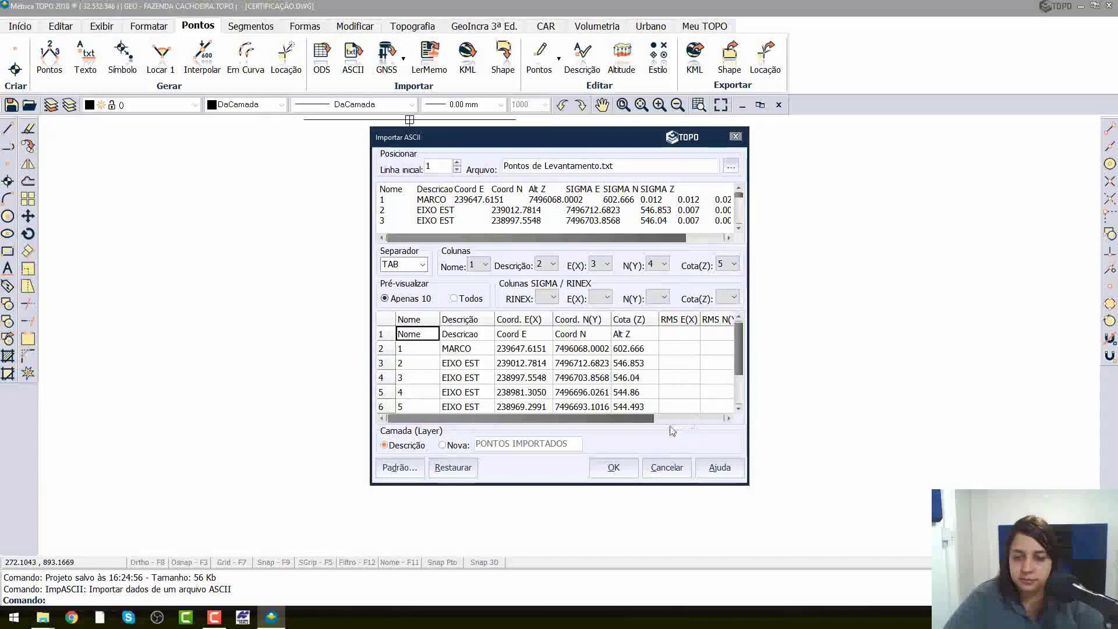
Map the SIGMA precision values: E(X) to column 6, N(Y) to column 7 and Cota(Z) to column 8.
click(728, 418)
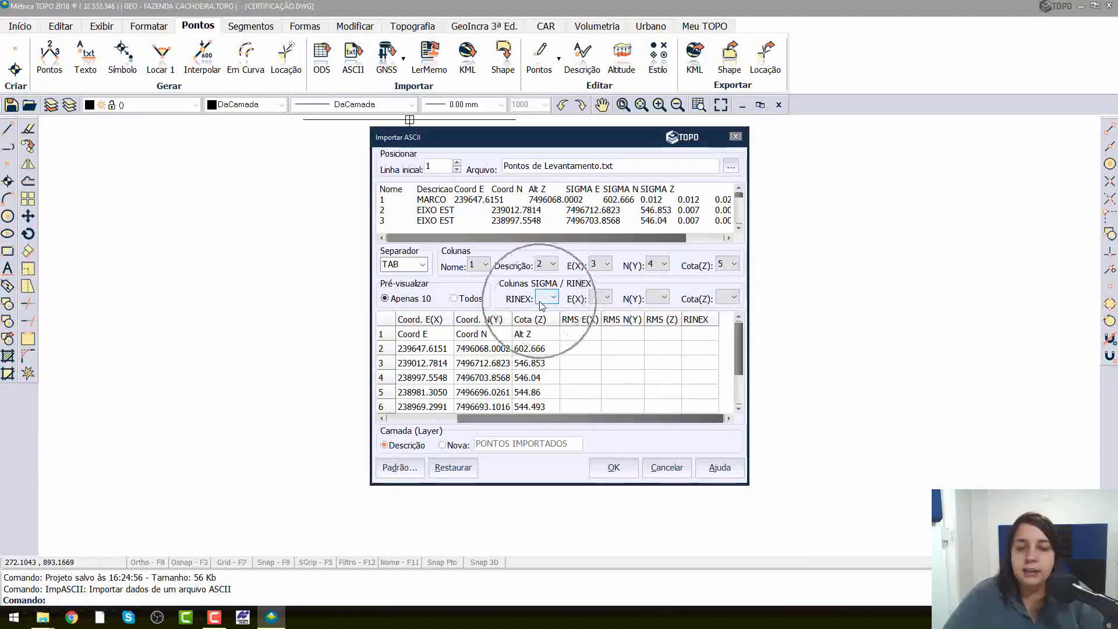
click(594, 297)
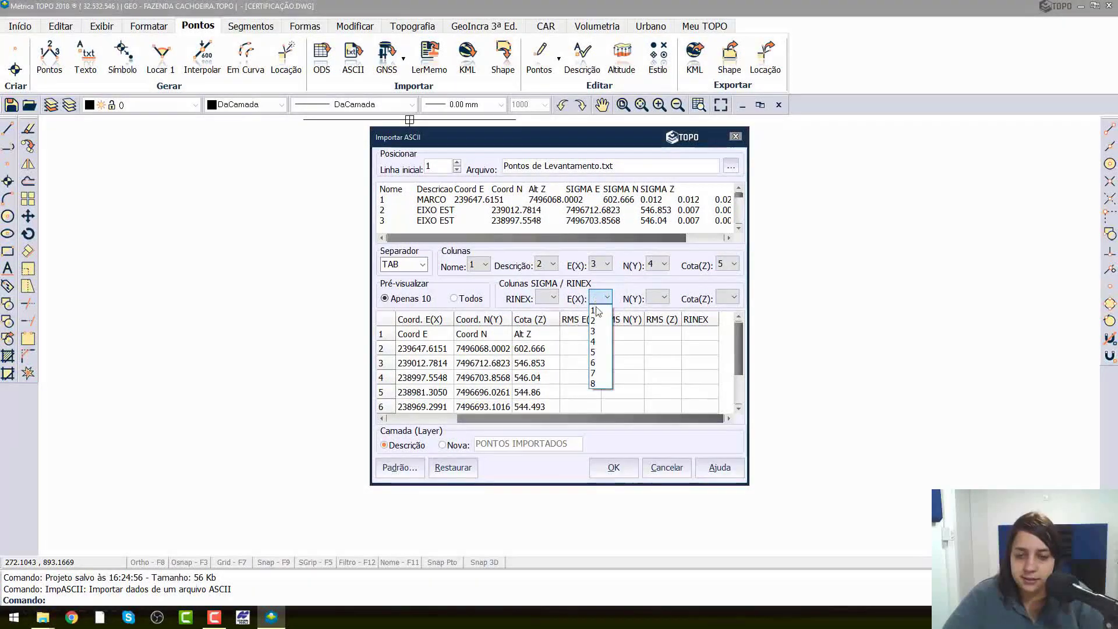
click(601, 352)
click(607, 297)
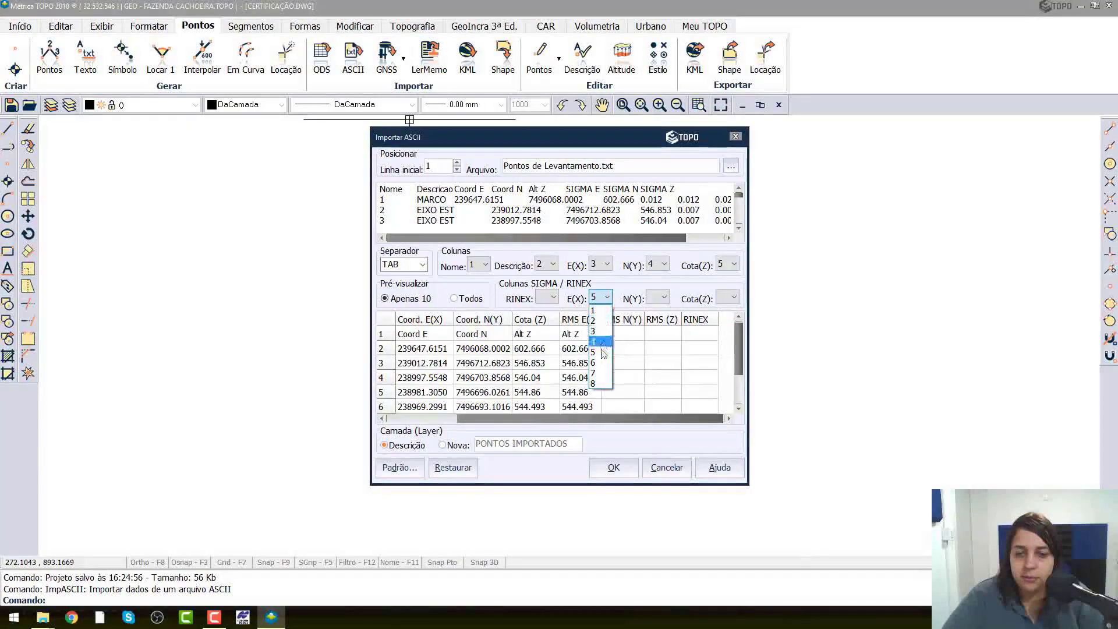
click(603, 365)
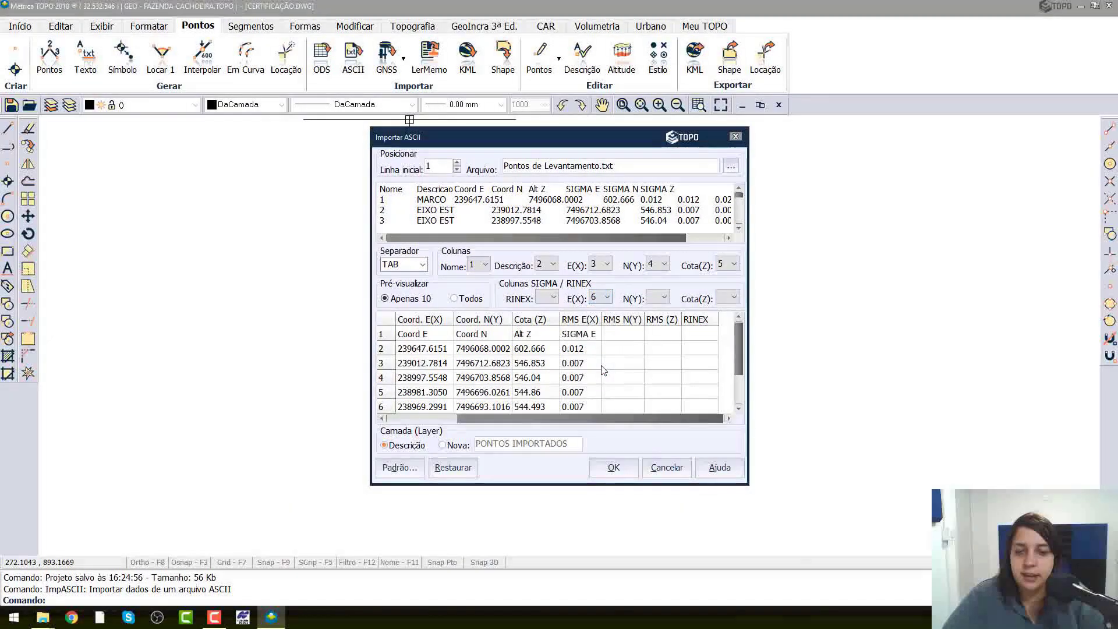
click(658, 298)
click(652, 373)
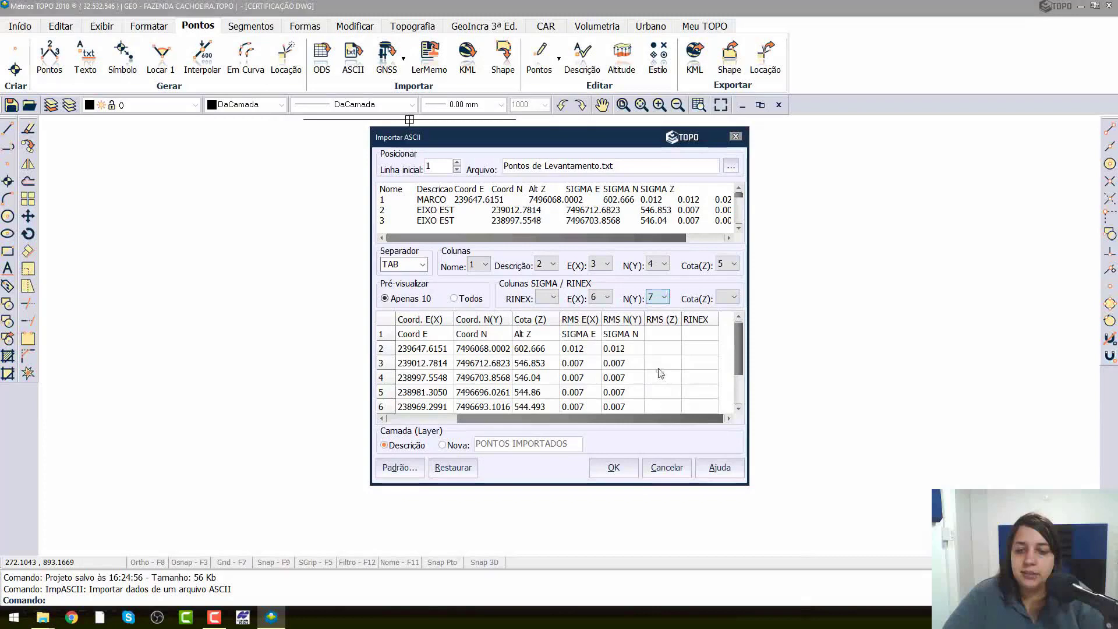
click(727, 297)
click(730, 383)
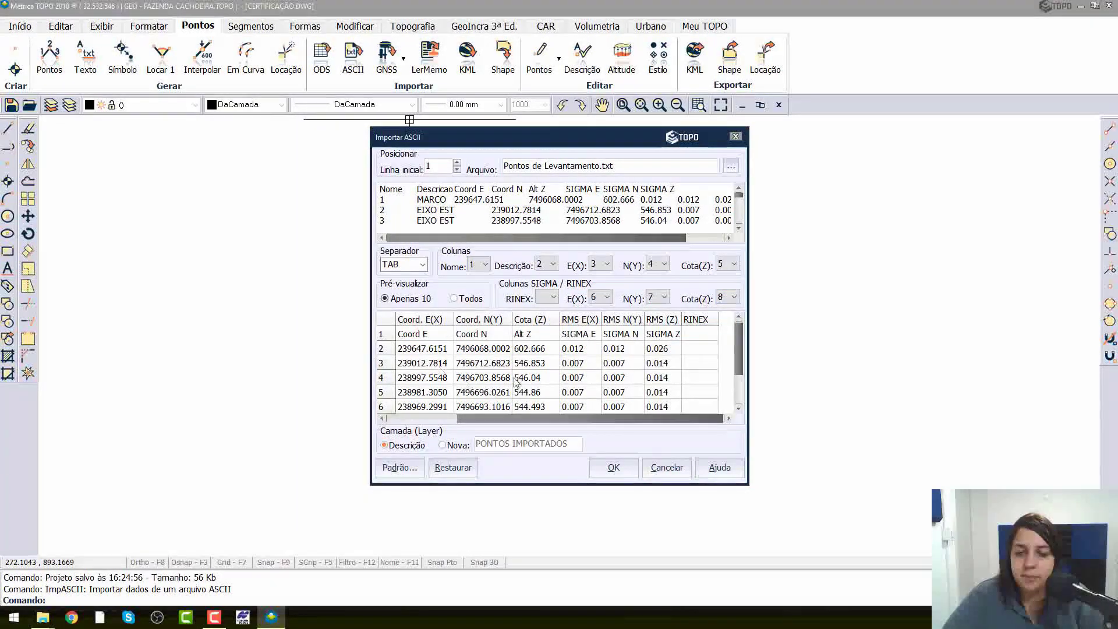
drag(621, 419, 517, 430)
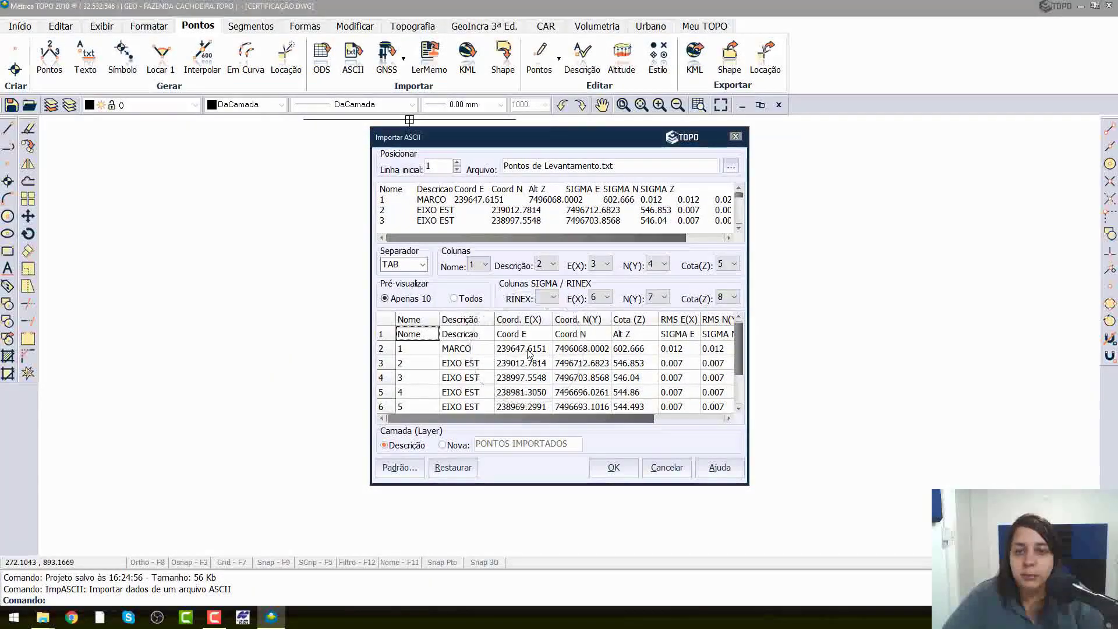
Keep TAB as the separator and set the import's initial line to 2 to skip the header row.
click(421, 265)
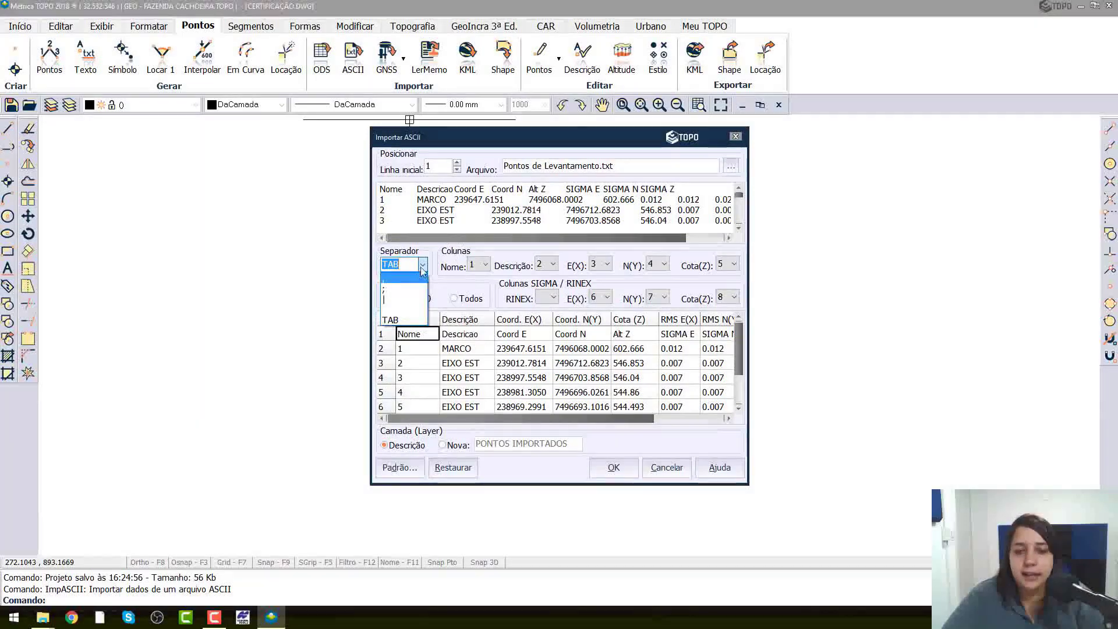
click(424, 265)
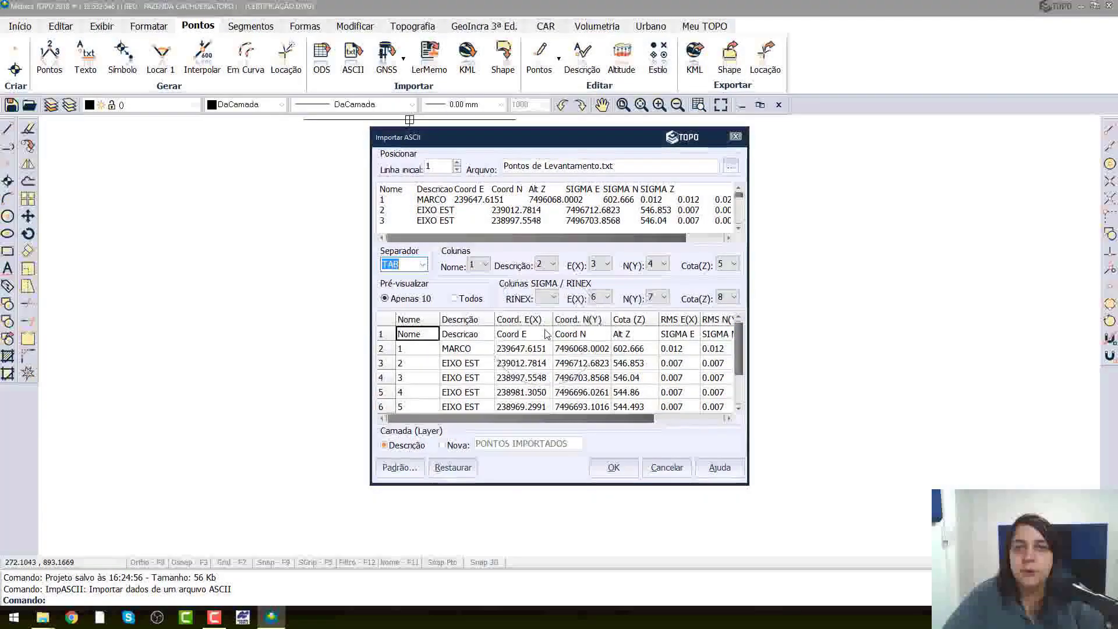
click(457, 165)
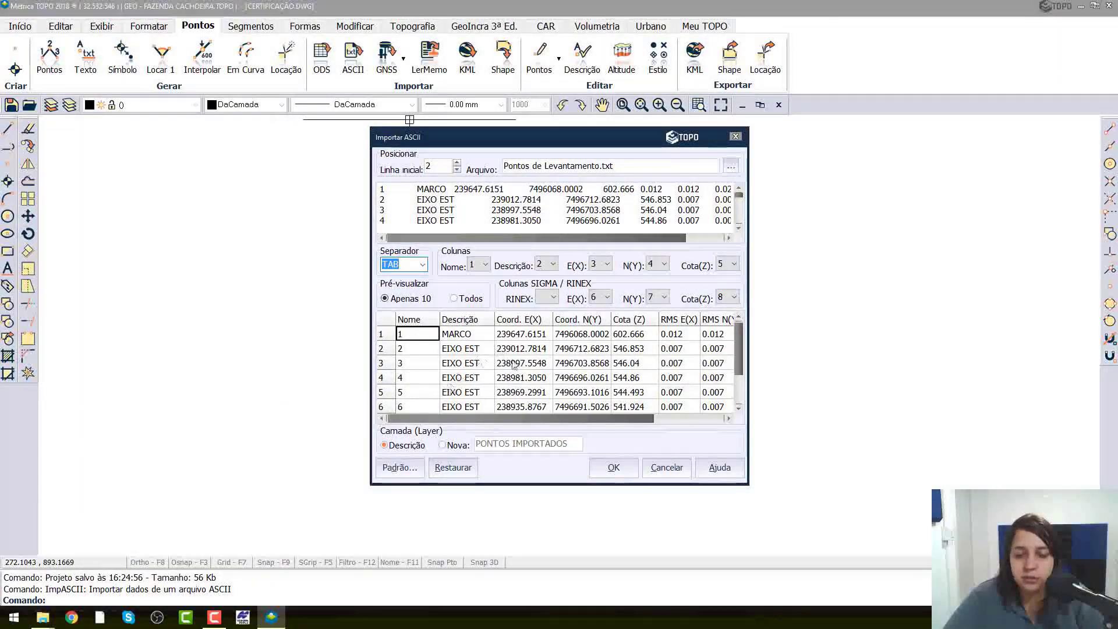
Place the imported points on a new layer named "PONTOS GNSS".
click(444, 446)
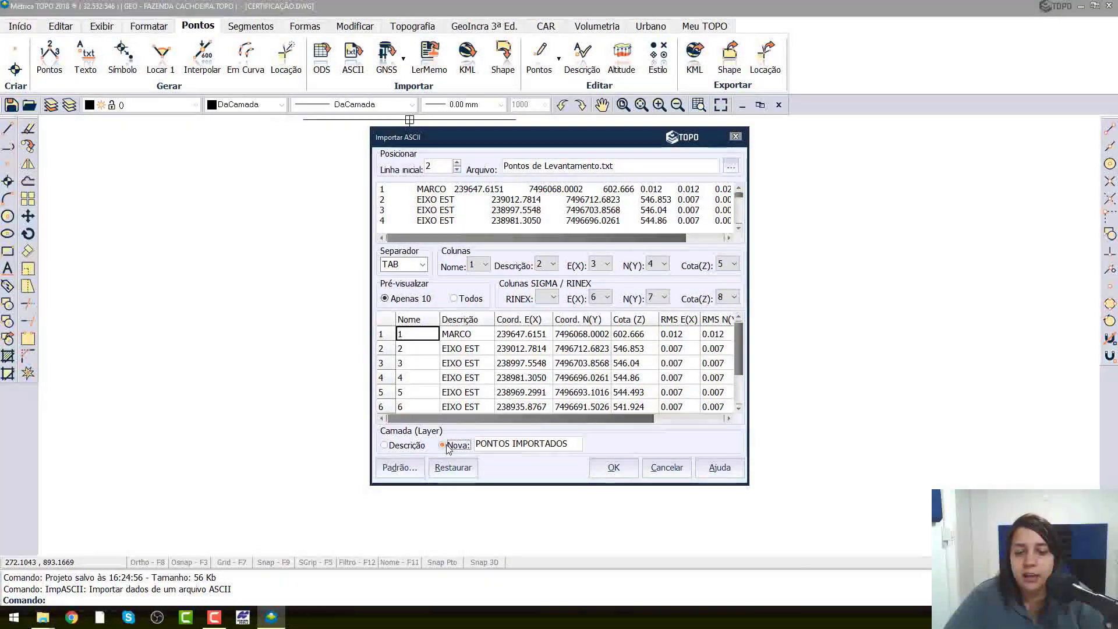
key(ctrl)
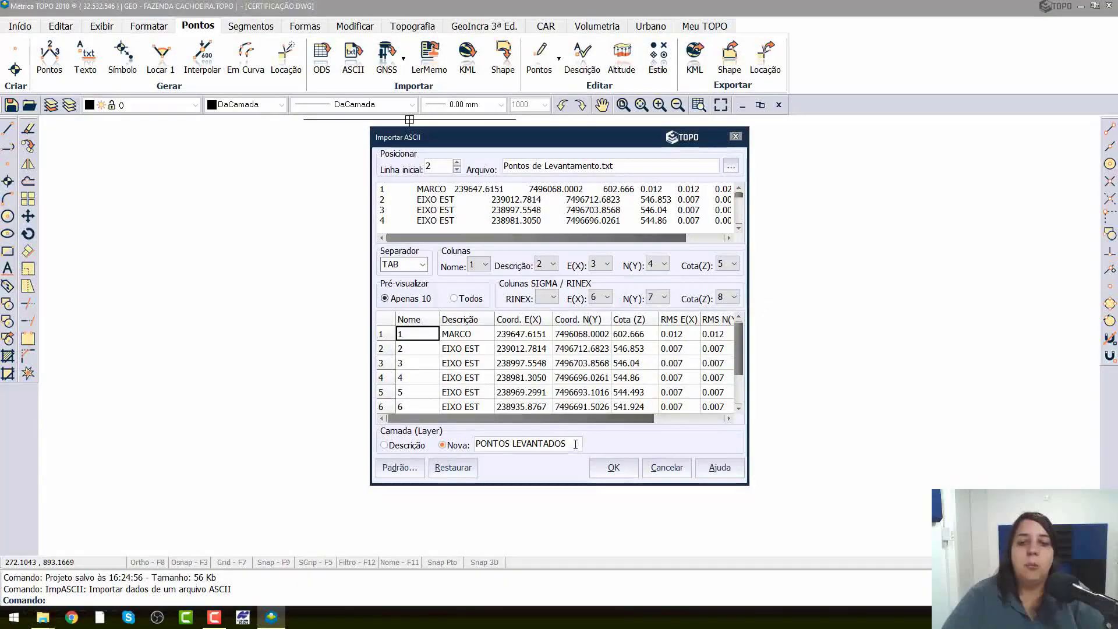
drag(575, 444, 513, 442)
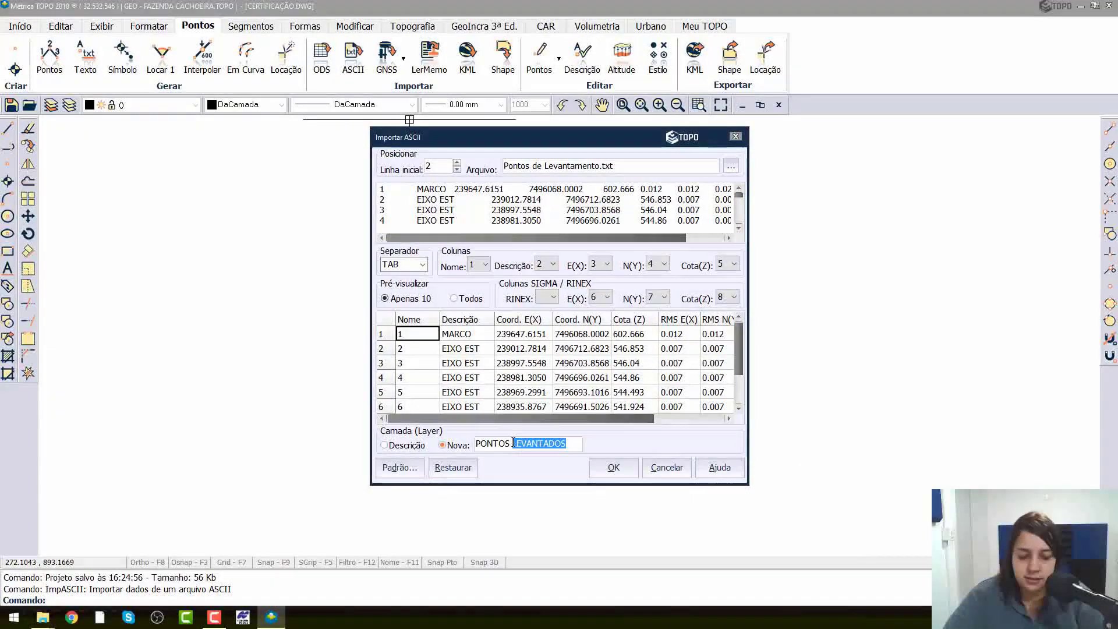
text(gnss)
key(BackSpace)
key(BackSpace)
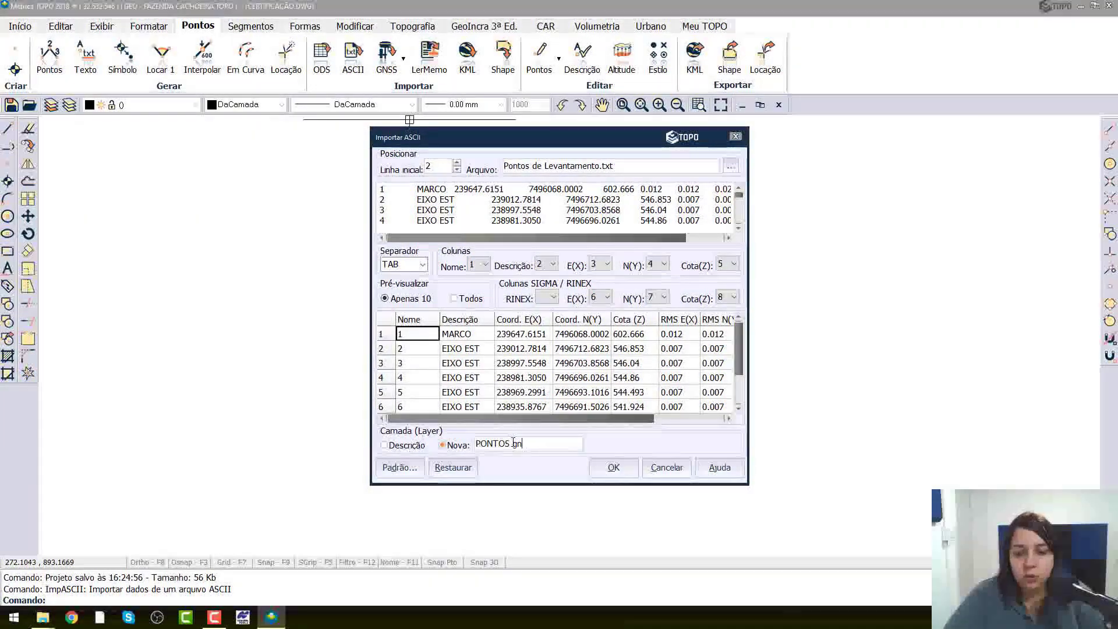
text(GNSS)
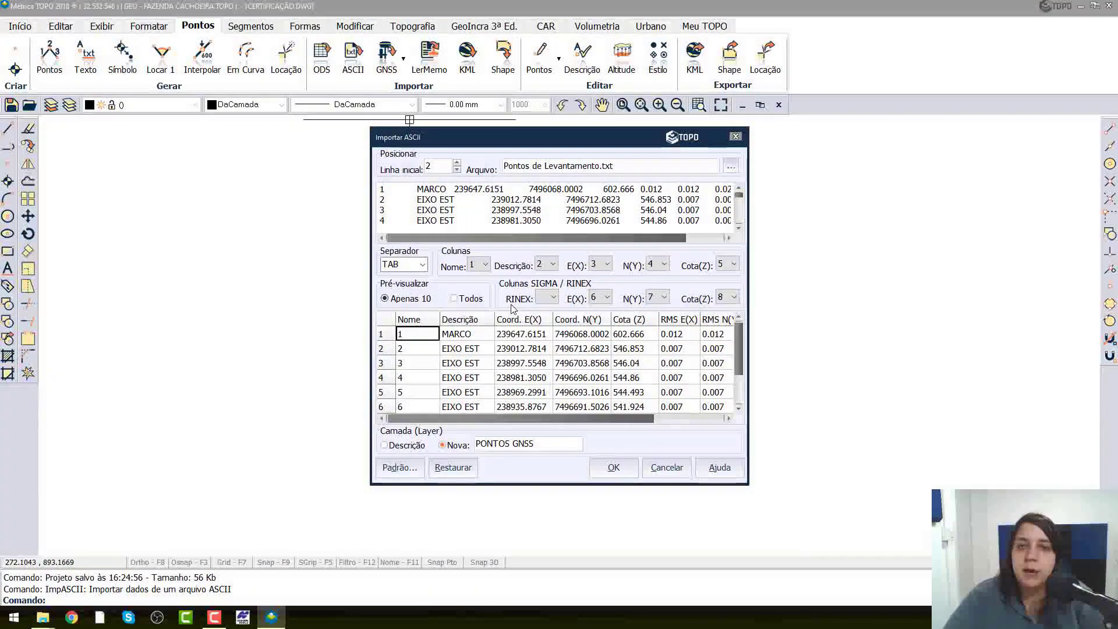
Store the current ASCII import settings as the default and import the survey points from the file.
click(409, 470)
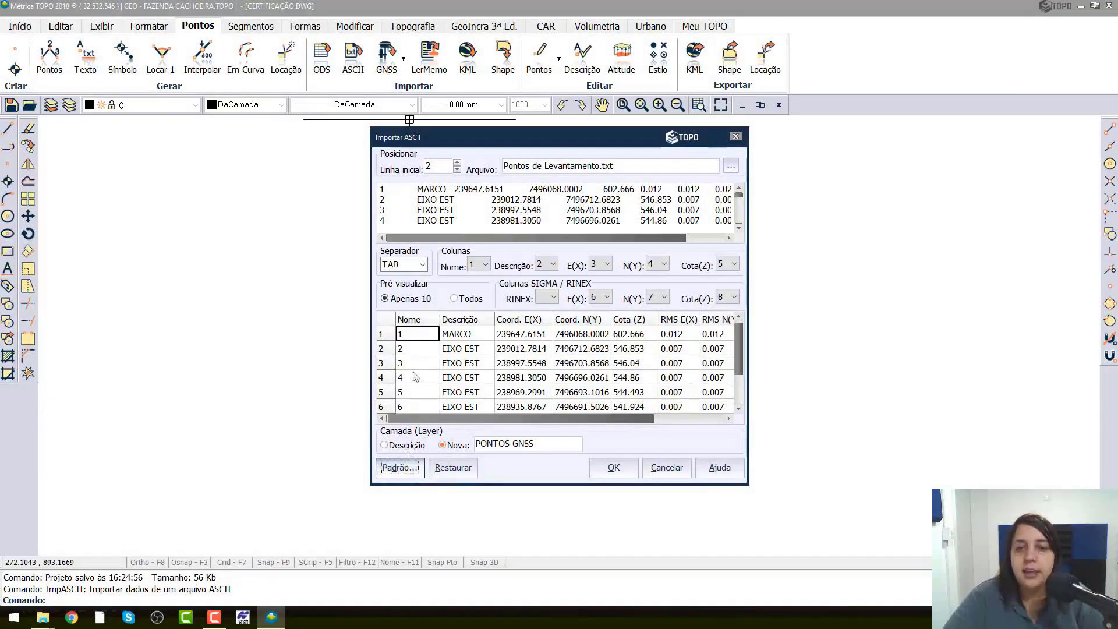
key(ctrl)
key(ctrl)
key(ctrl)
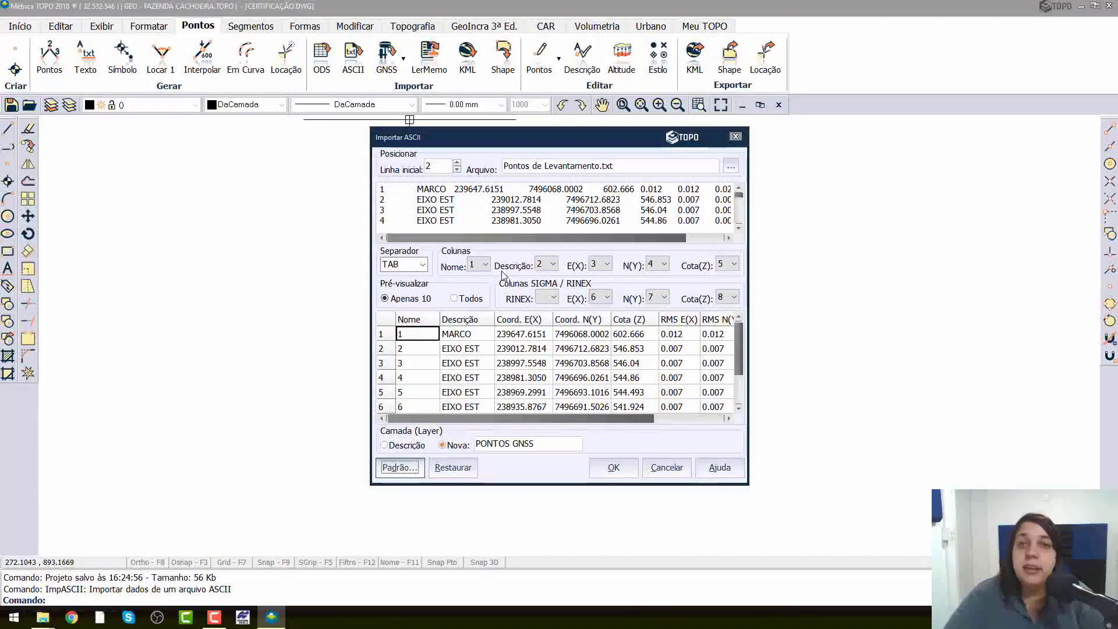
click(613, 468)
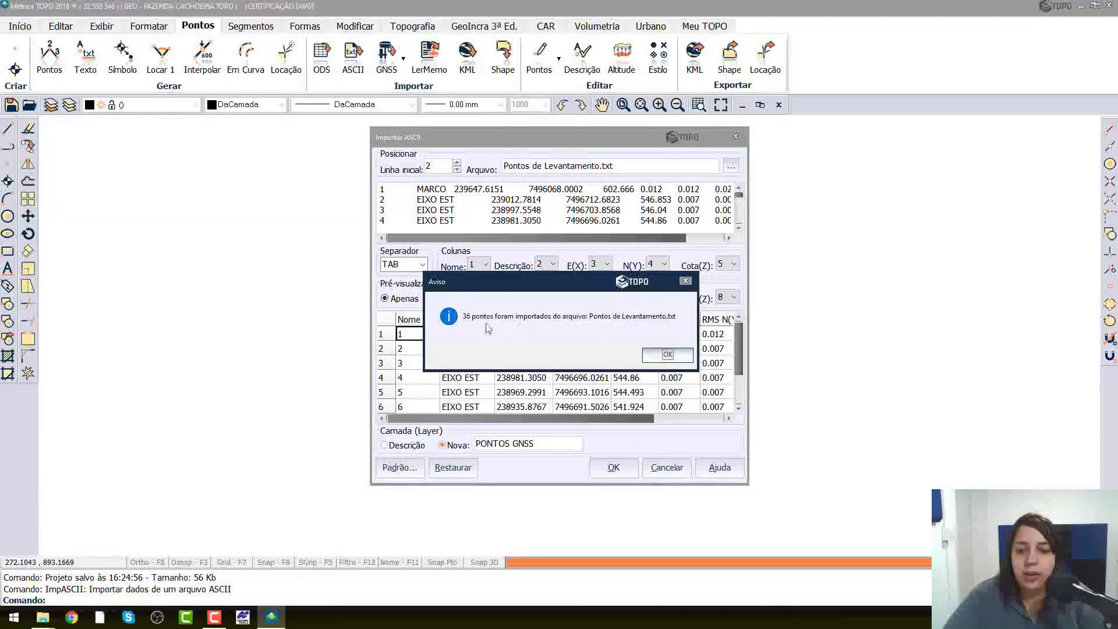
click(666, 355)
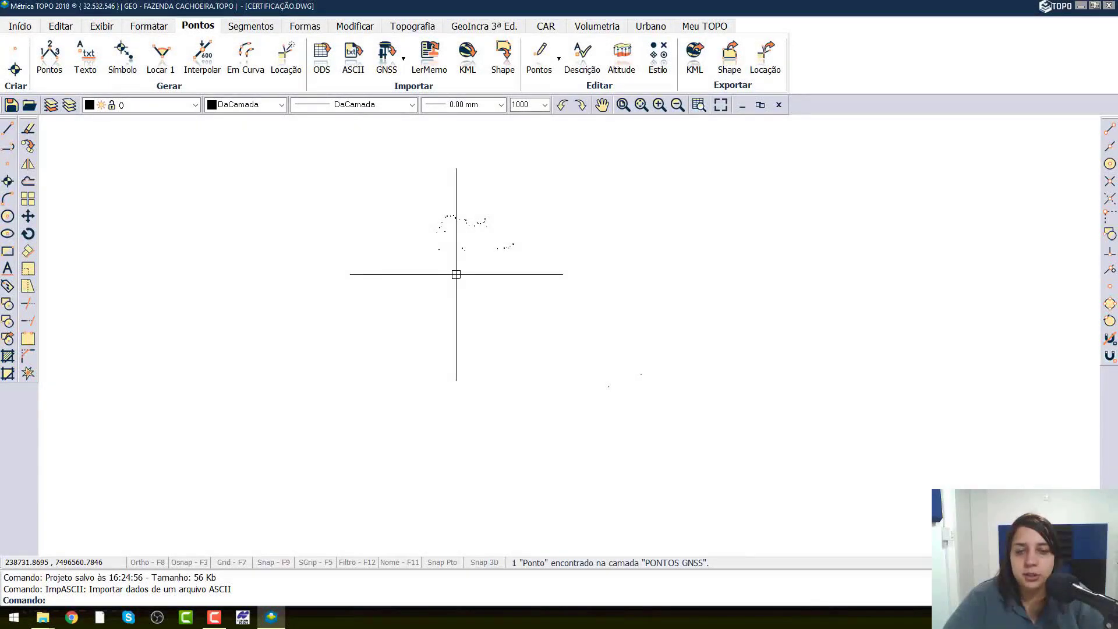
Save the project and inspect the names, descriptions and elevations of the imported points around point 18 up close.
click(11, 106)
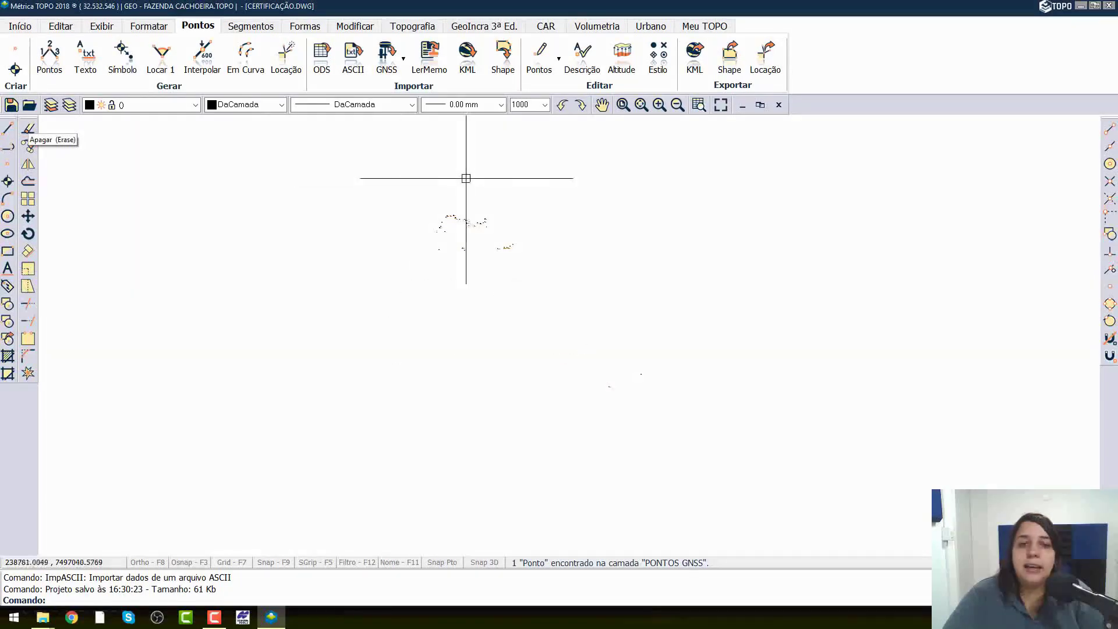
scroll(539, 282, up, 6)
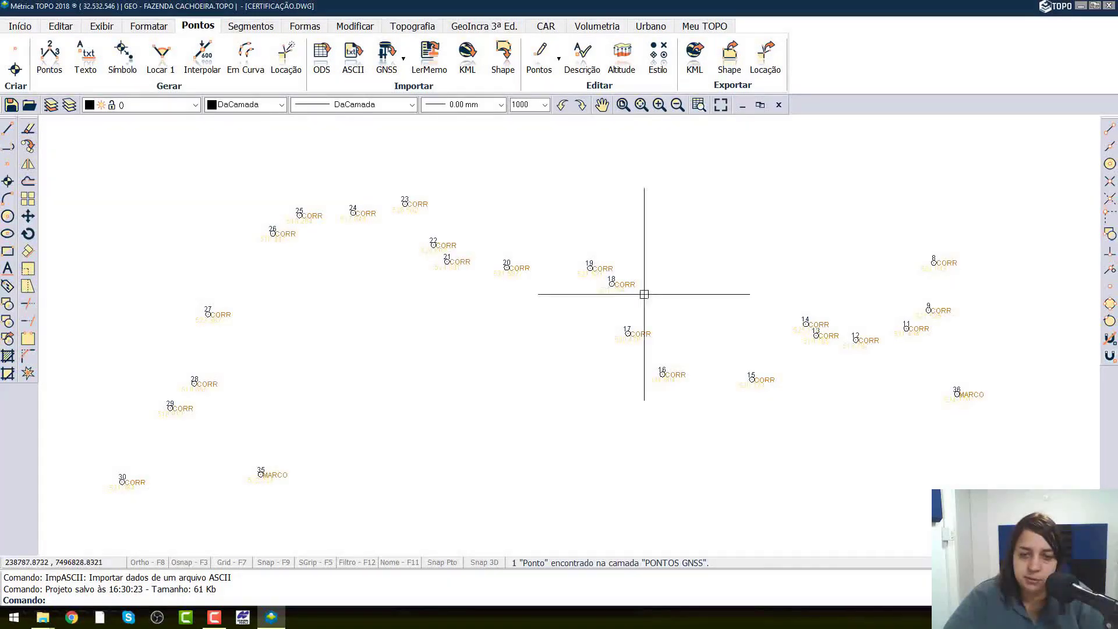
scroll(640, 287, up, 4)
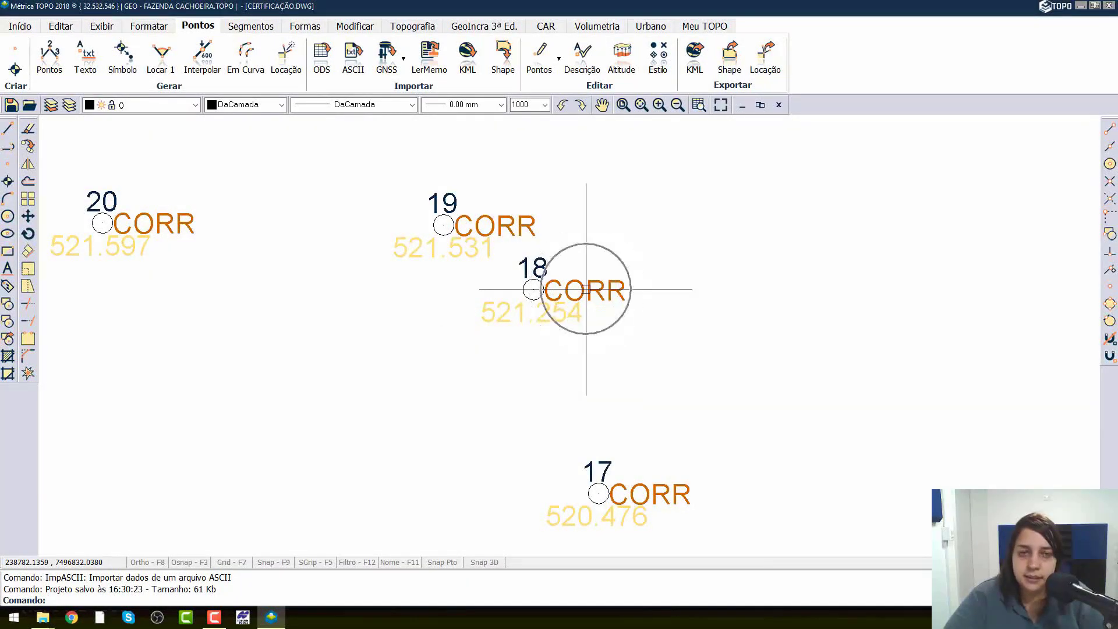
Examine the RMS X, Y and Z precision values of the imported points in the GeoIncra RMS table and close it.
click(479, 28)
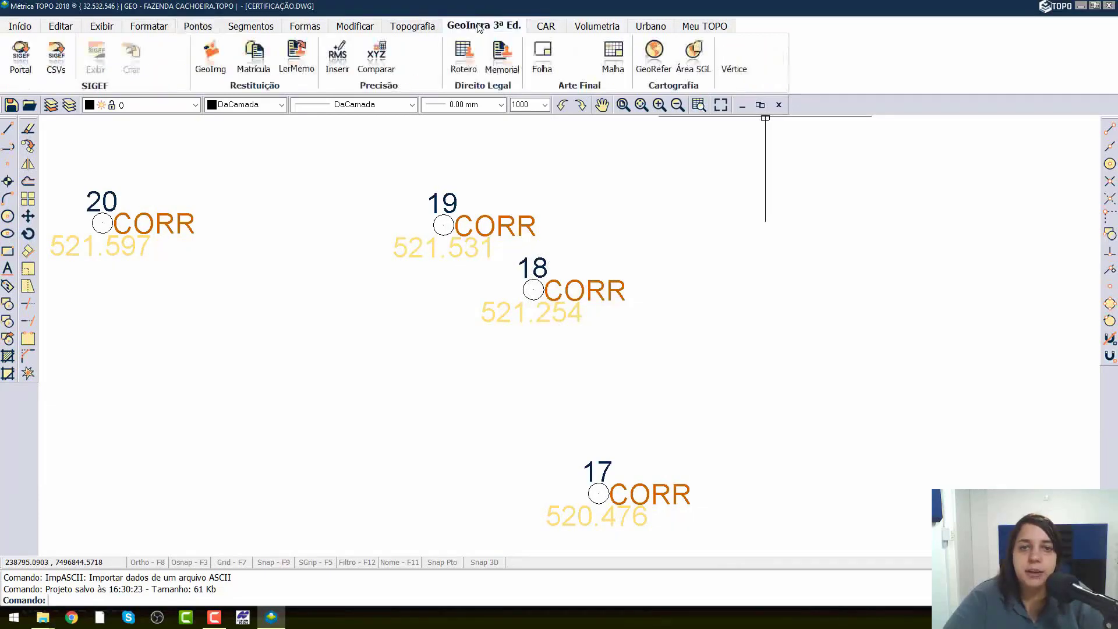
click(340, 59)
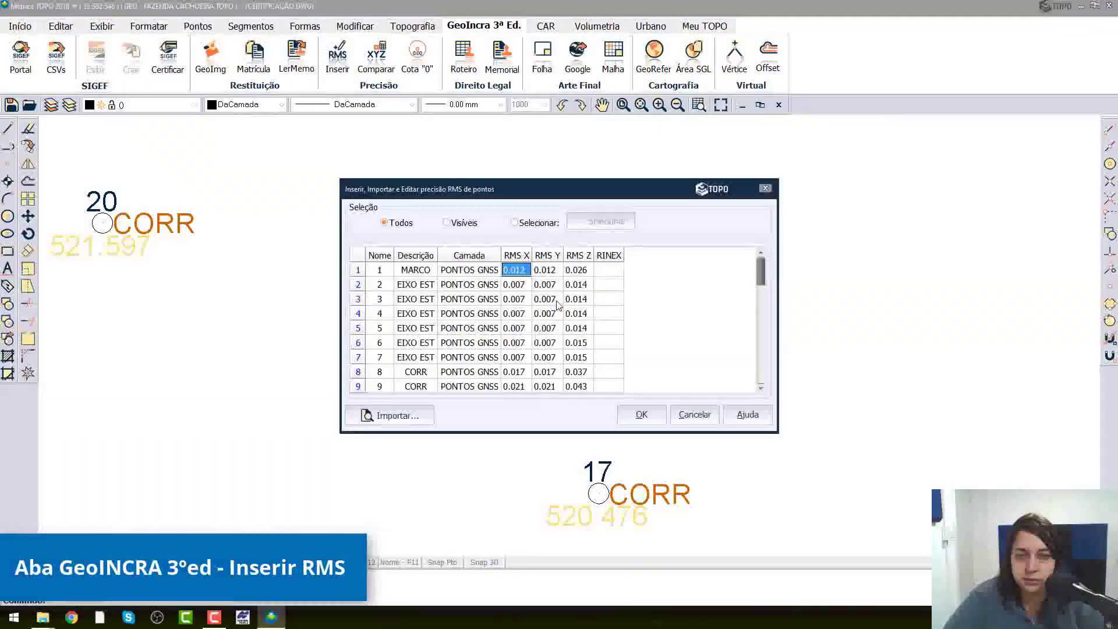
mouse_move(763, 267)
mouse_down()
mouse_move(763, 381)
mouse_move(761, 257)
mouse_up()
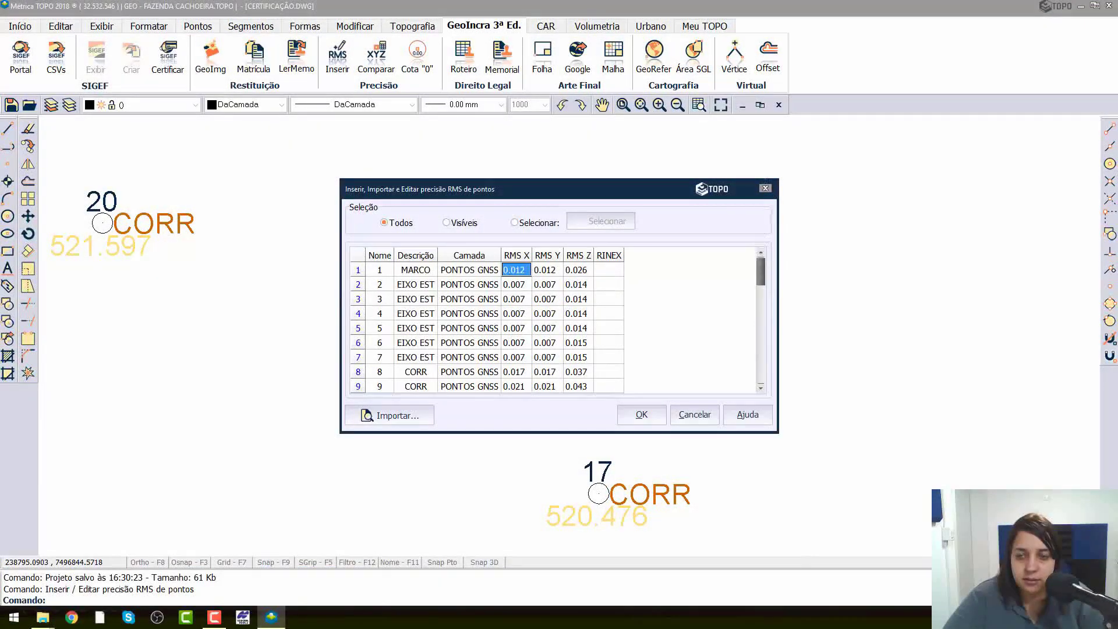
click(765, 188)
Open the layer manager of the drawing.
scroll(373, 266, down, 5)
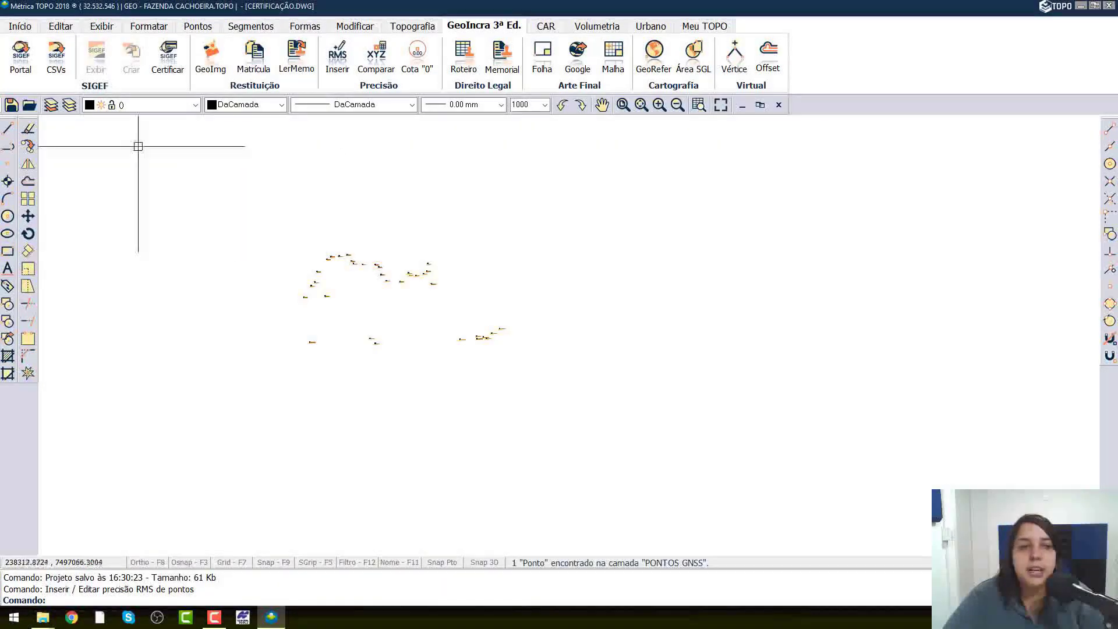
click(149, 29)
click(9, 61)
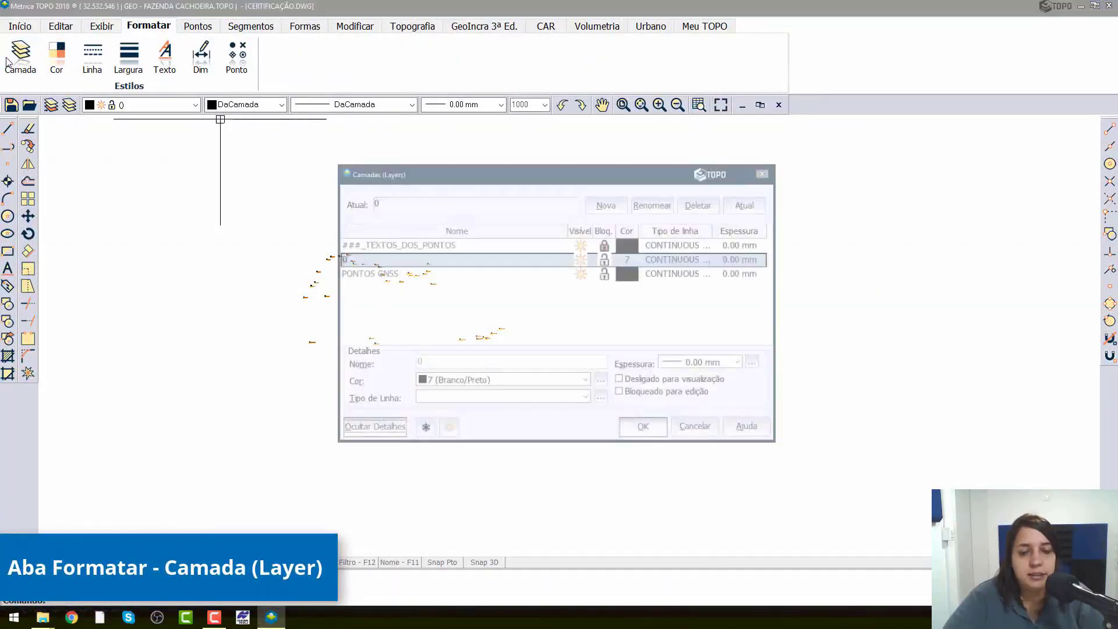